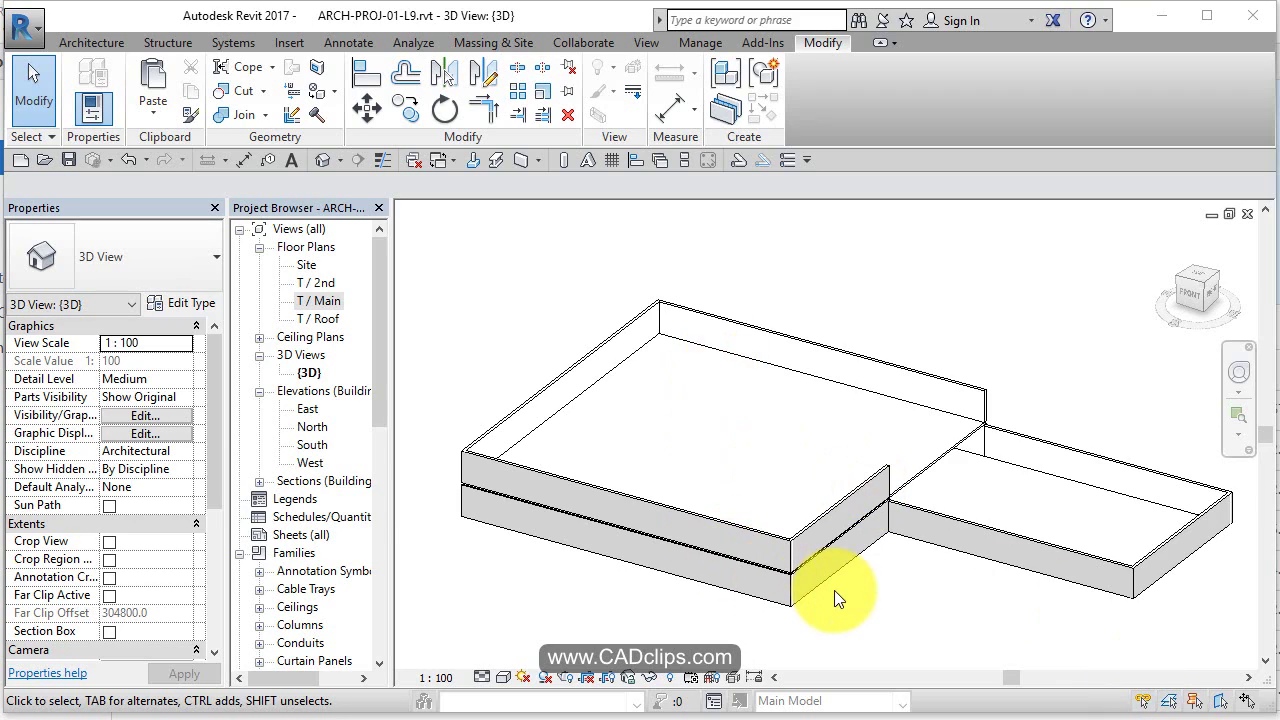
- Select the upper Exterior - Brick on Mtl. Stud wall and open its type properties
scroll(834, 590, up, 5)
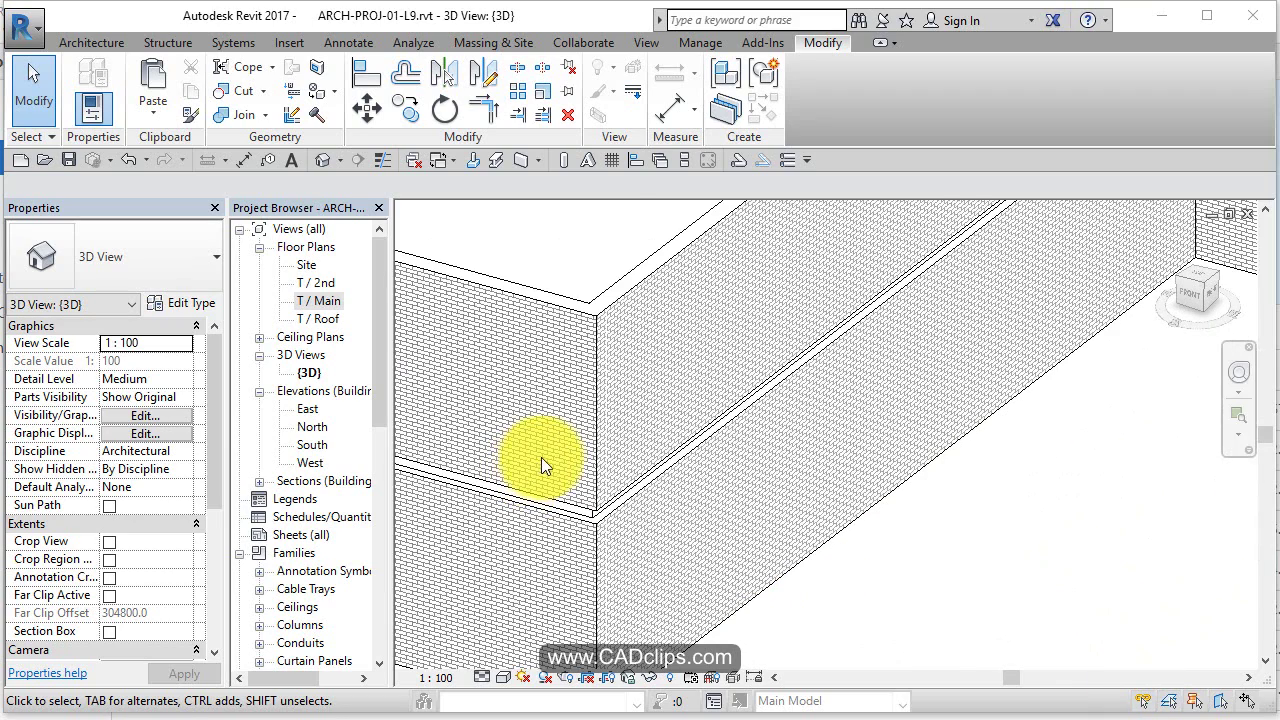
scroll(543, 457, up, 2)
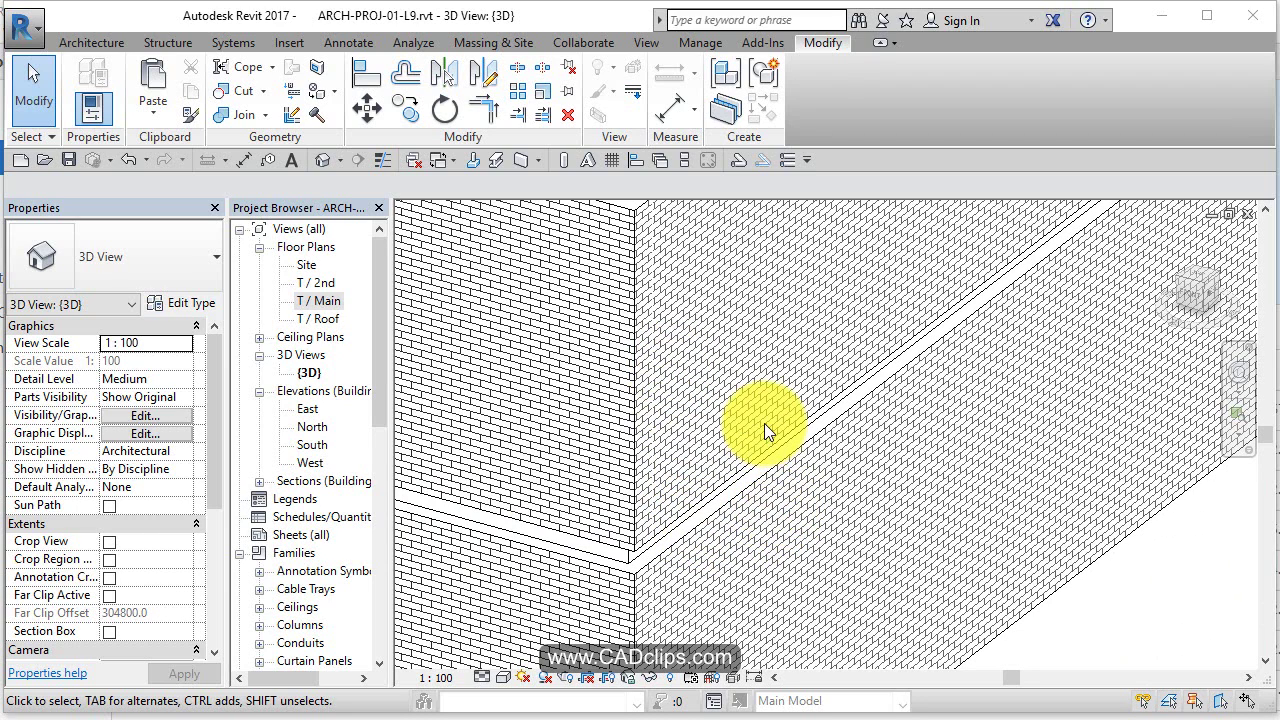
scroll(780, 517, down, 3)
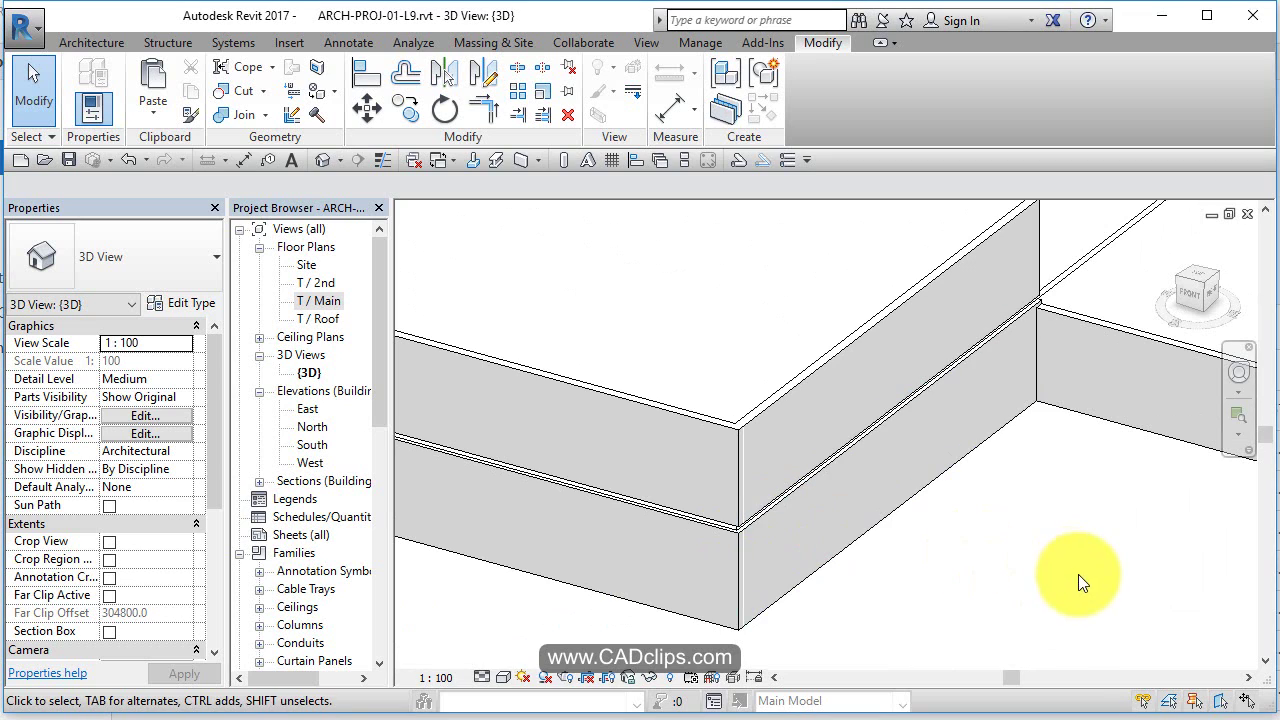
middle_drag(940, 552, 1014, 557)
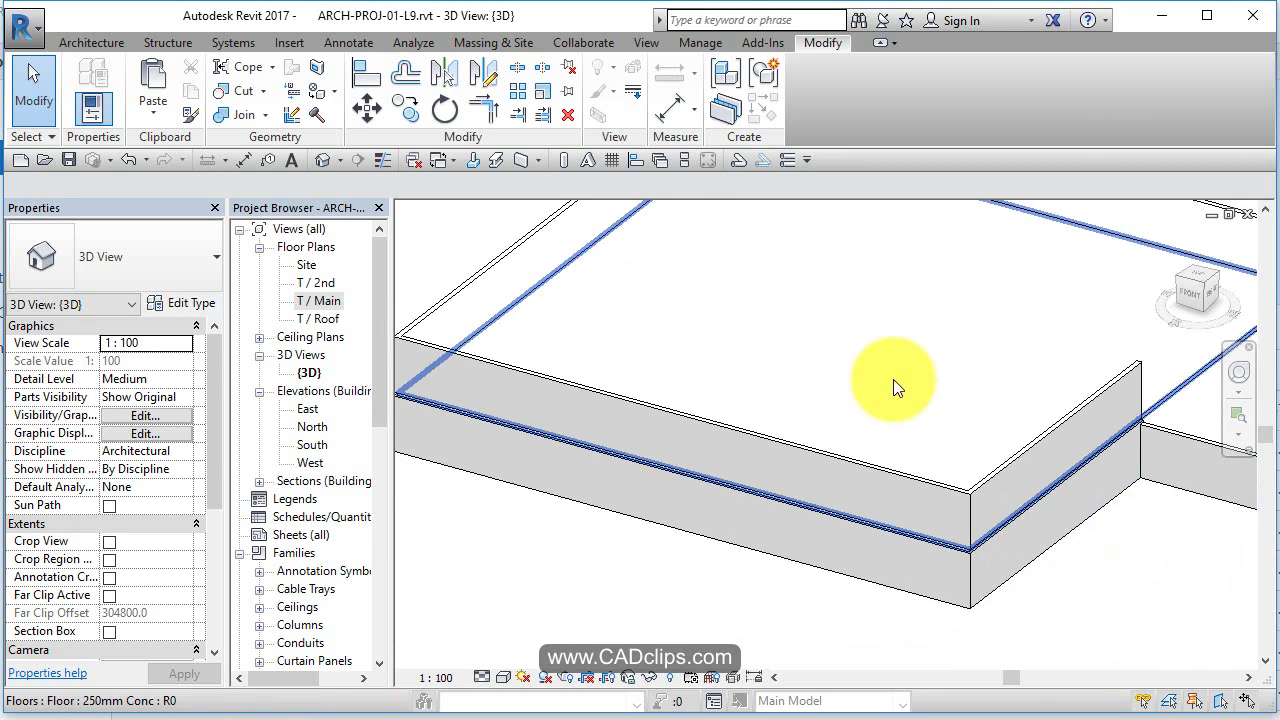
middle_drag(893, 379, 1086, 271)
click(833, 292)
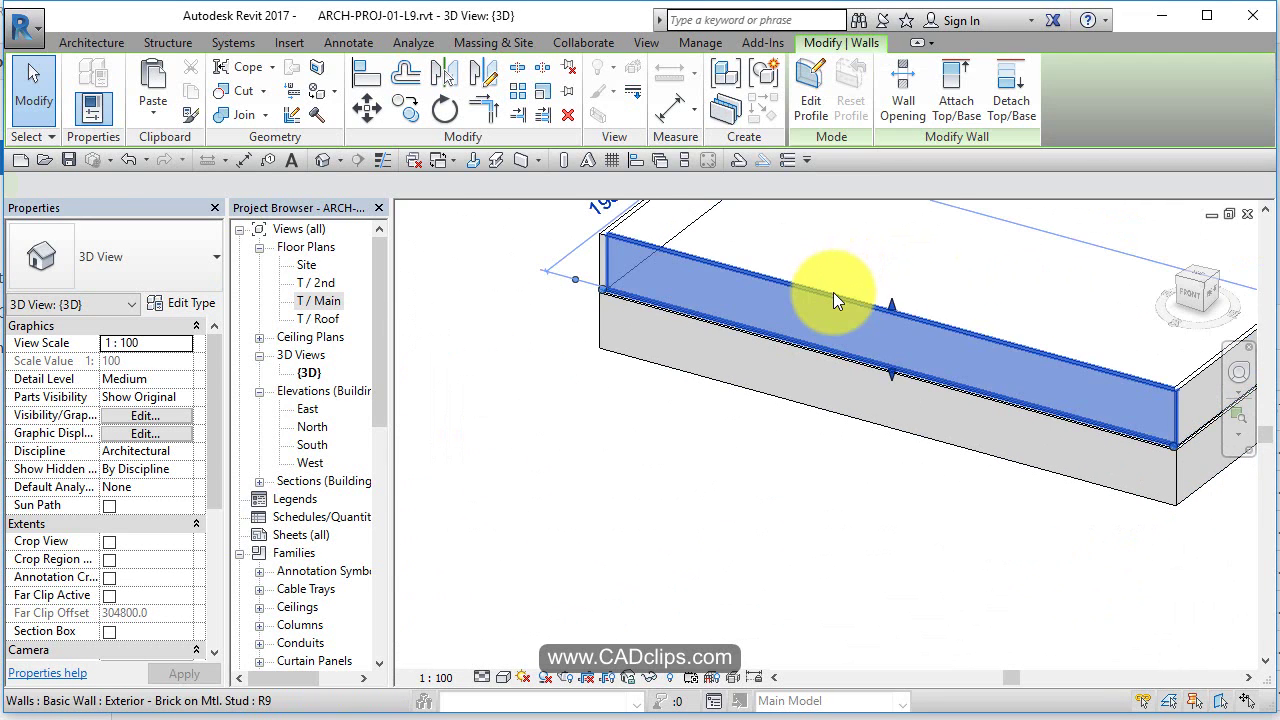
click(181, 302)
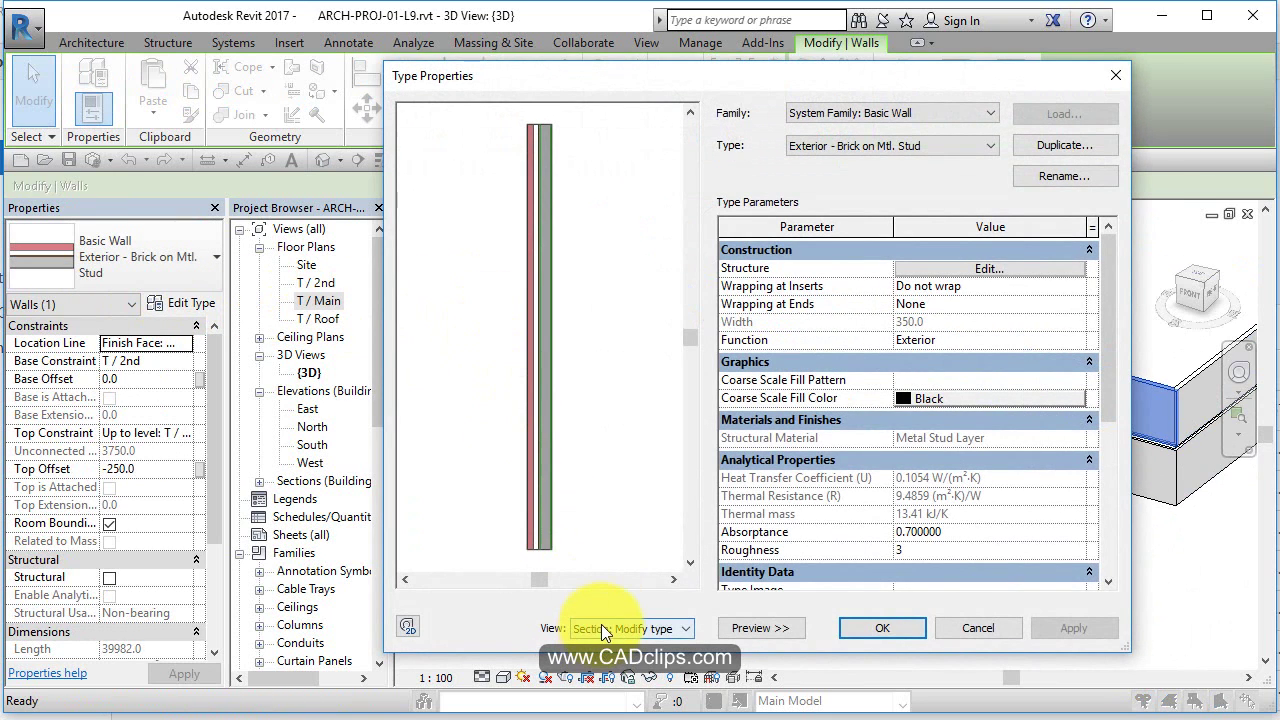
click(780, 640)
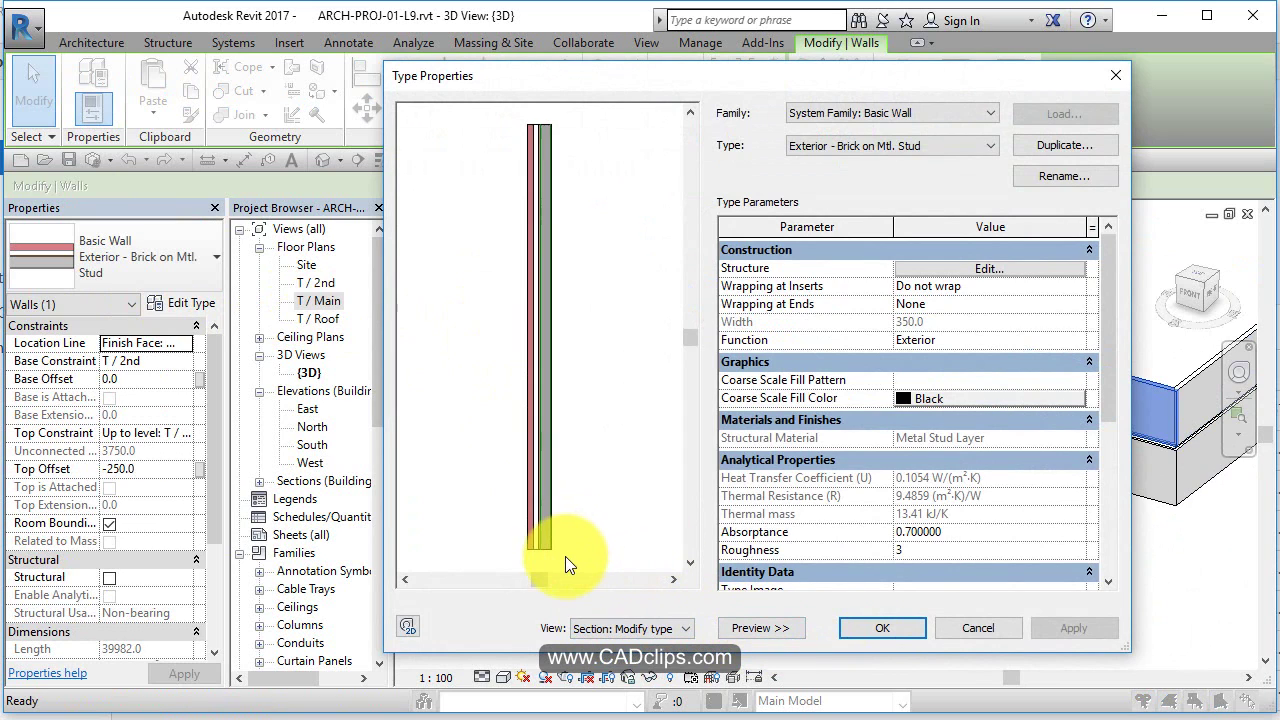
scroll(534, 549, up, 5)
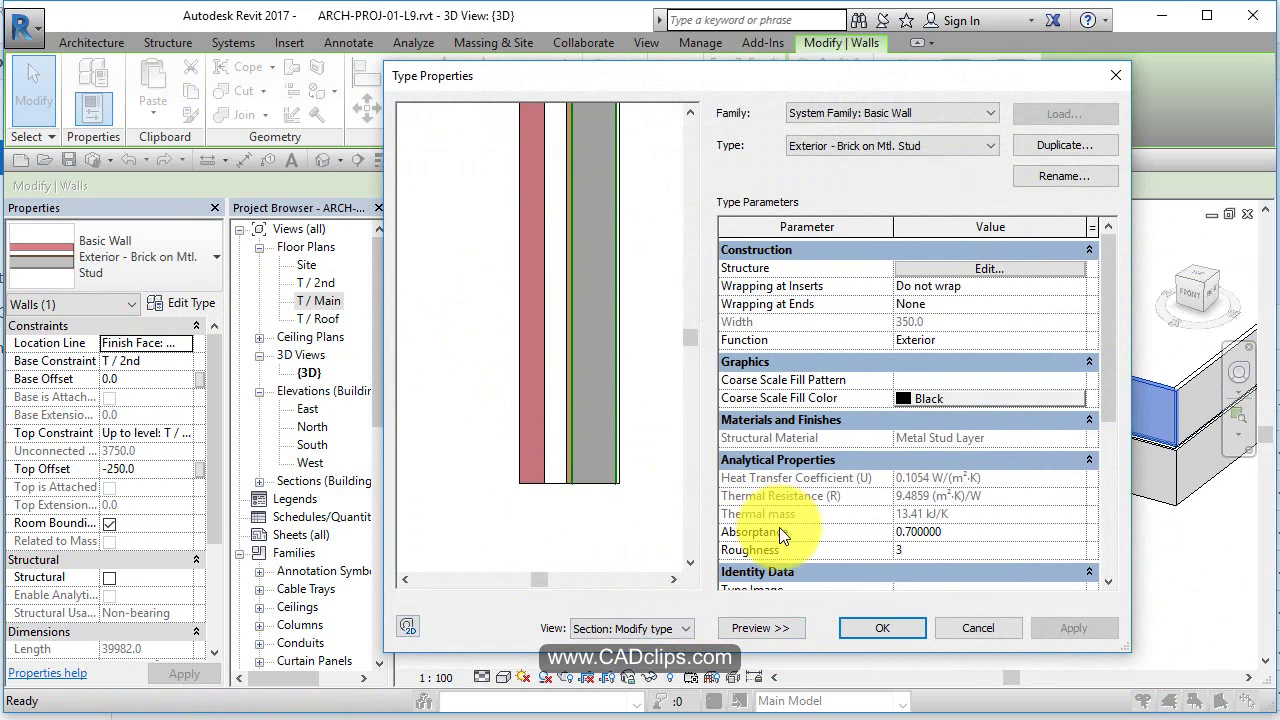
- Unlock the brick layer's bottom edge in the wall structure and accept both dialogs
click(997, 267)
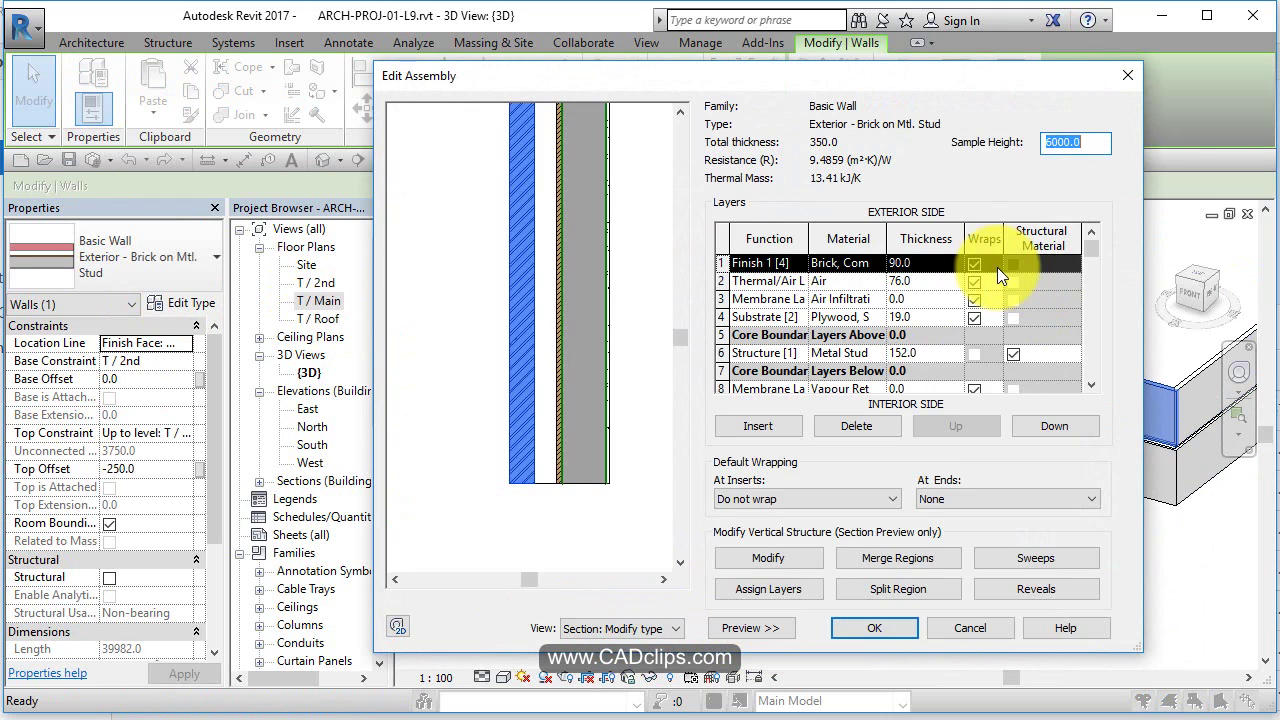
click(781, 556)
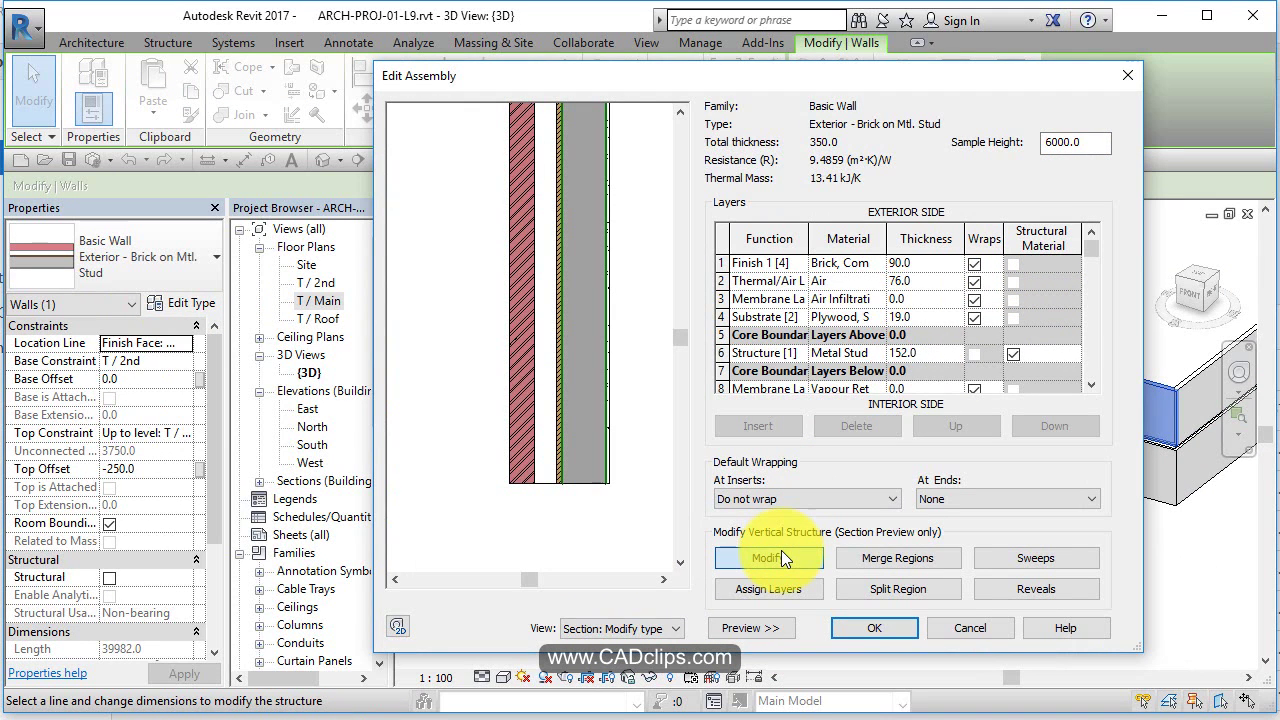
click(521, 460)
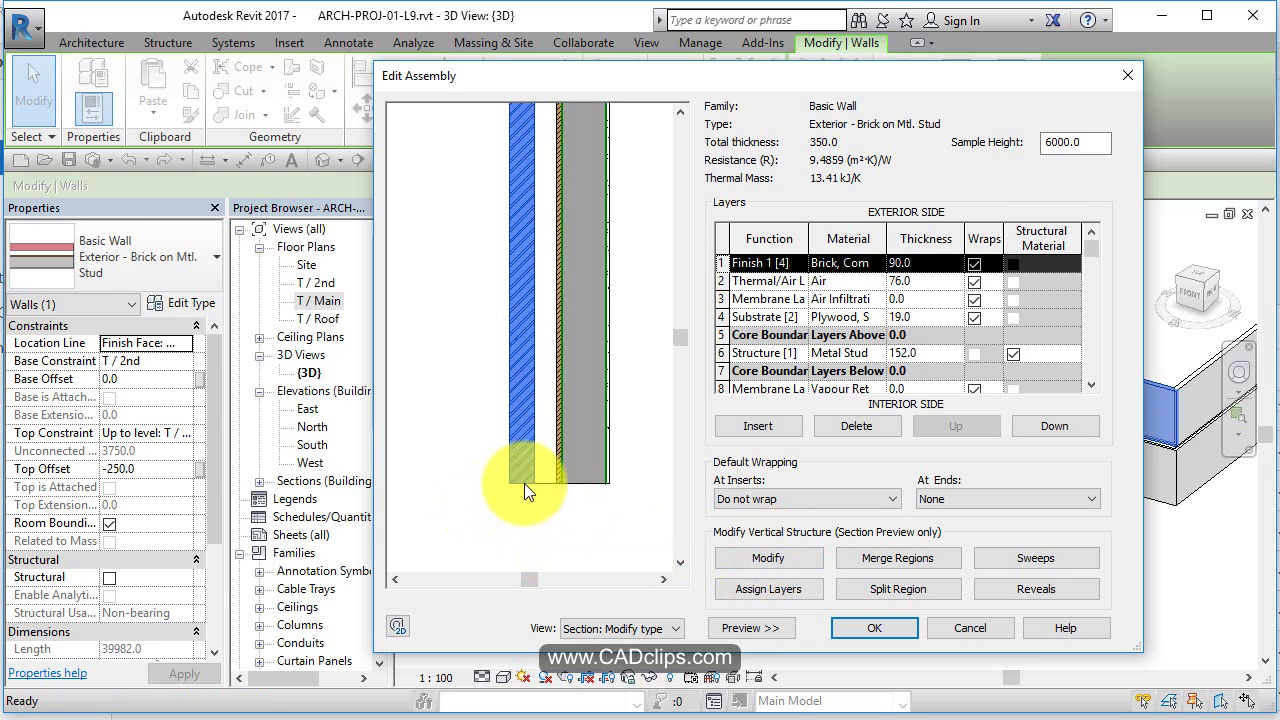
click(792, 559)
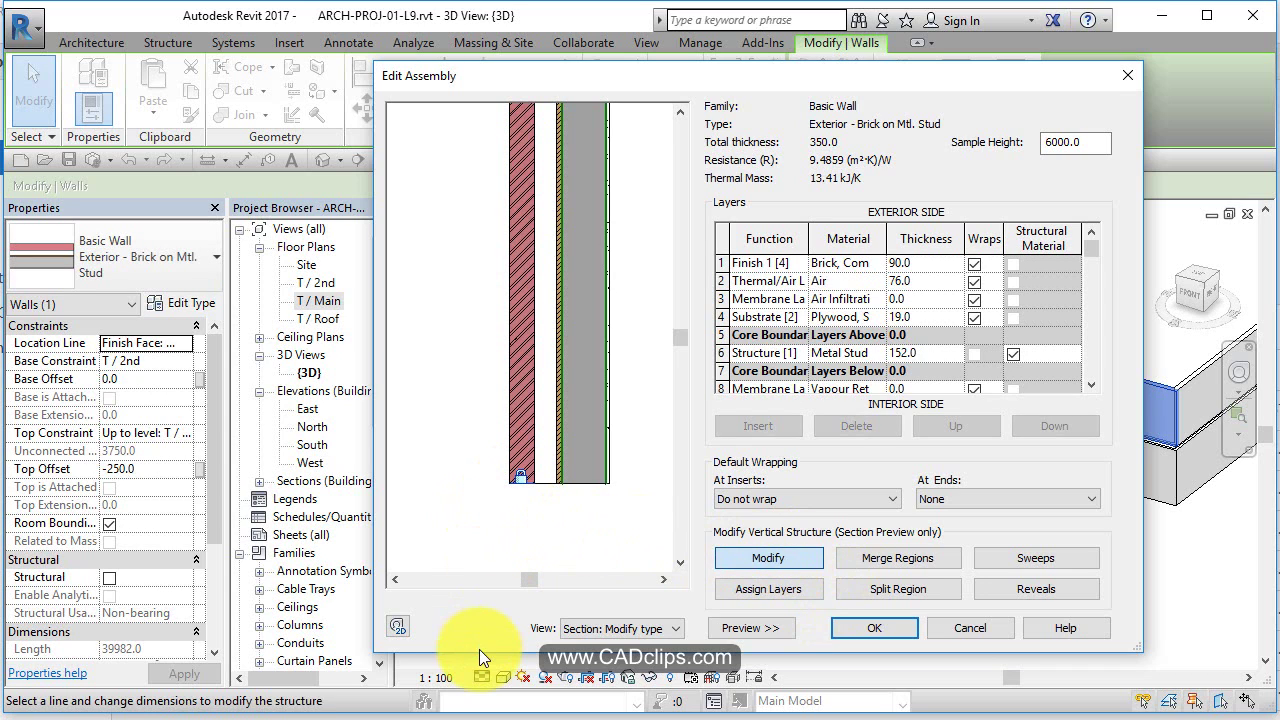
click(526, 488)
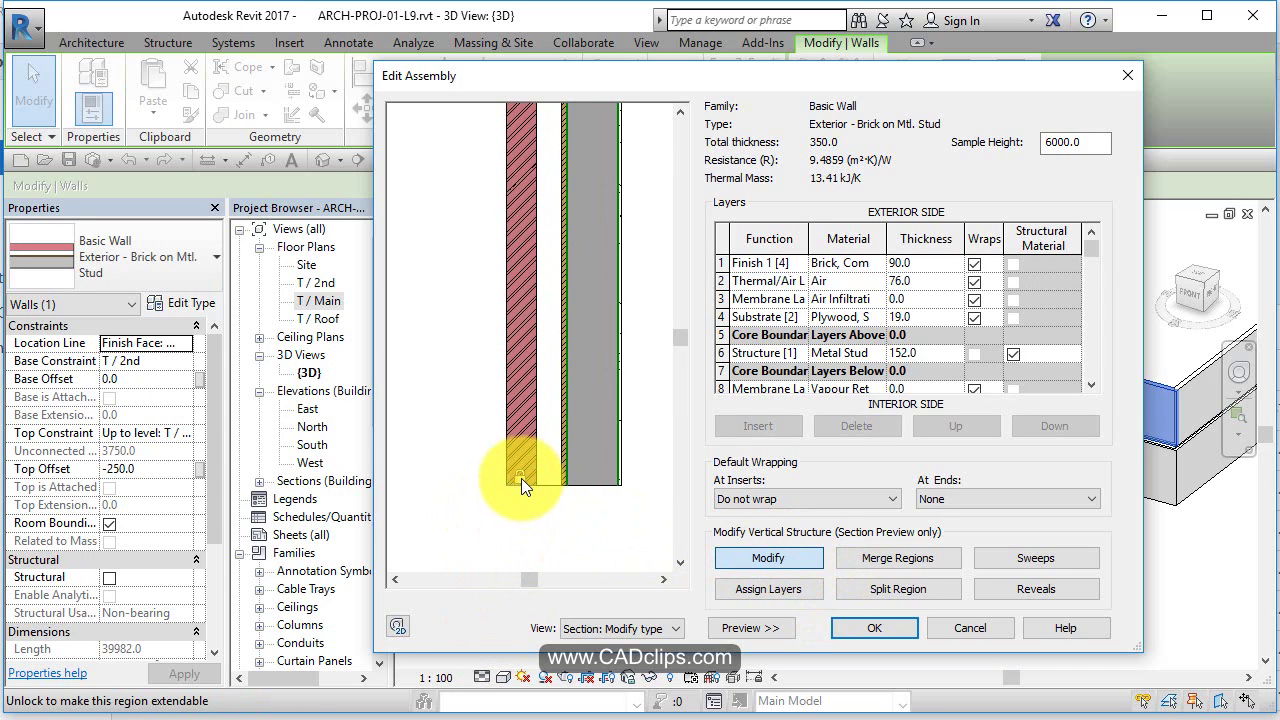
scroll(521, 478, up, 1)
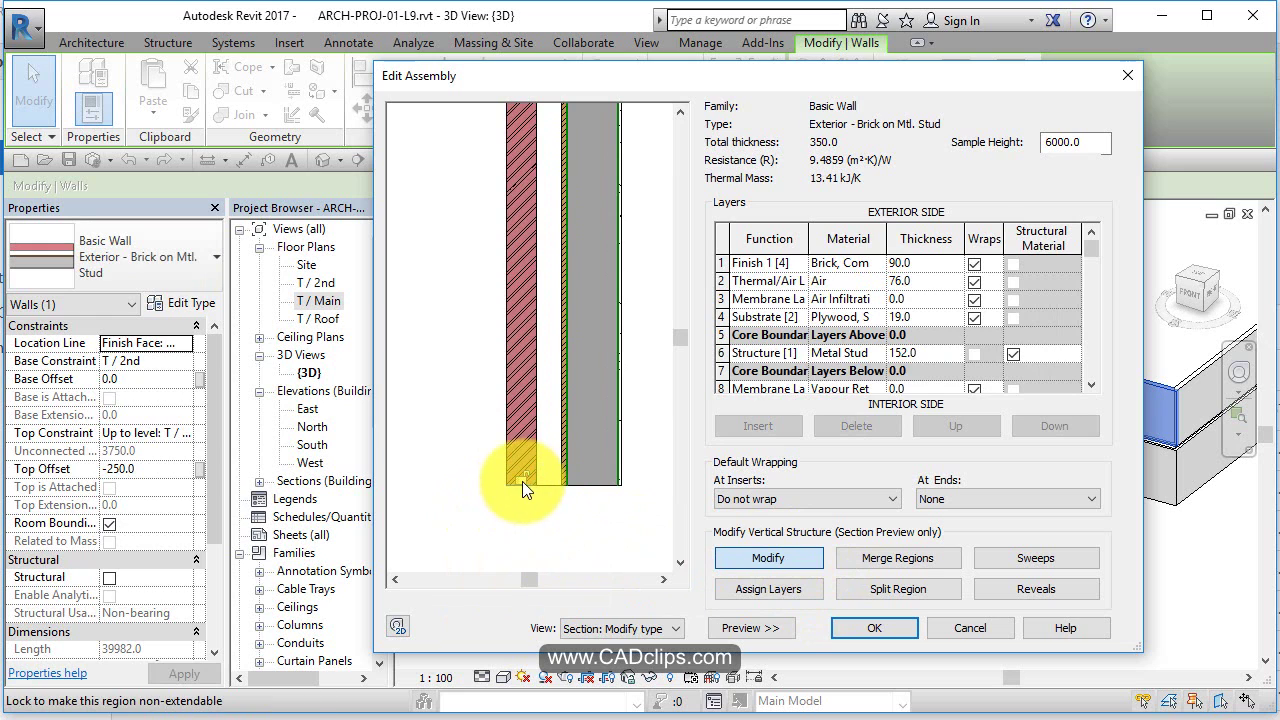
click(840, 626)
click(881, 625)
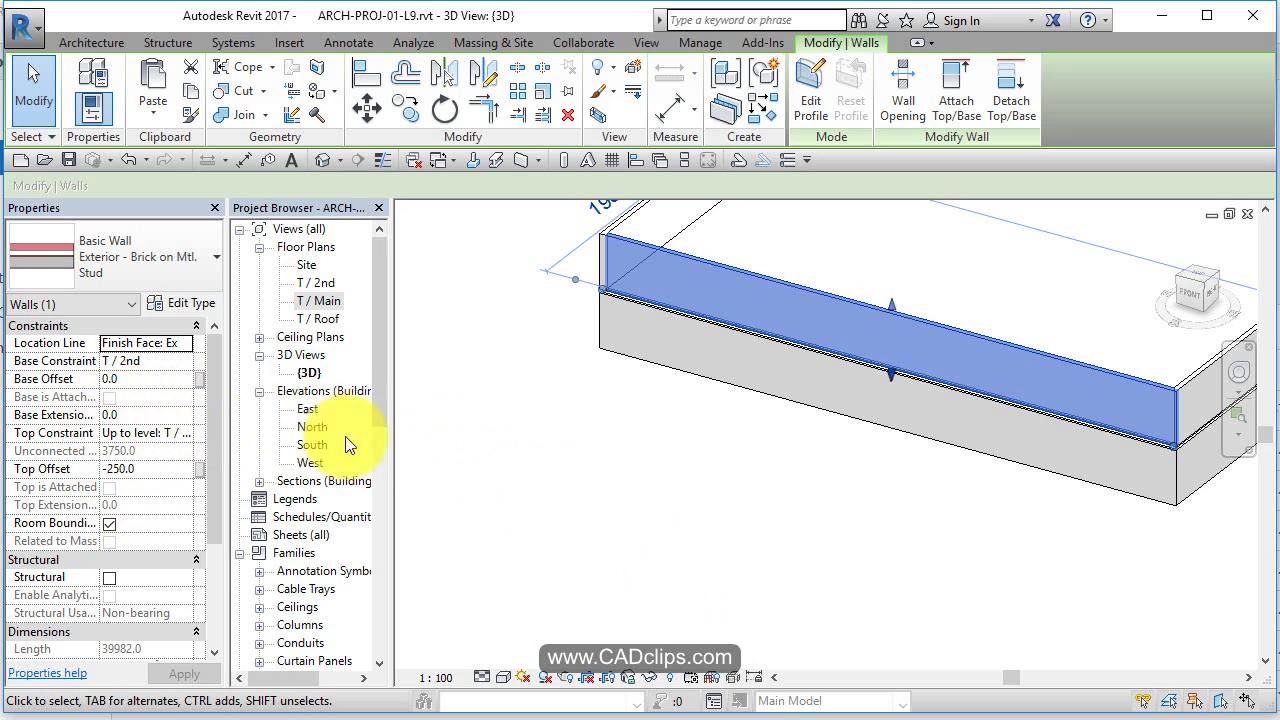
- Set the selected wall's Base Extension Distance to -250
click(154, 415)
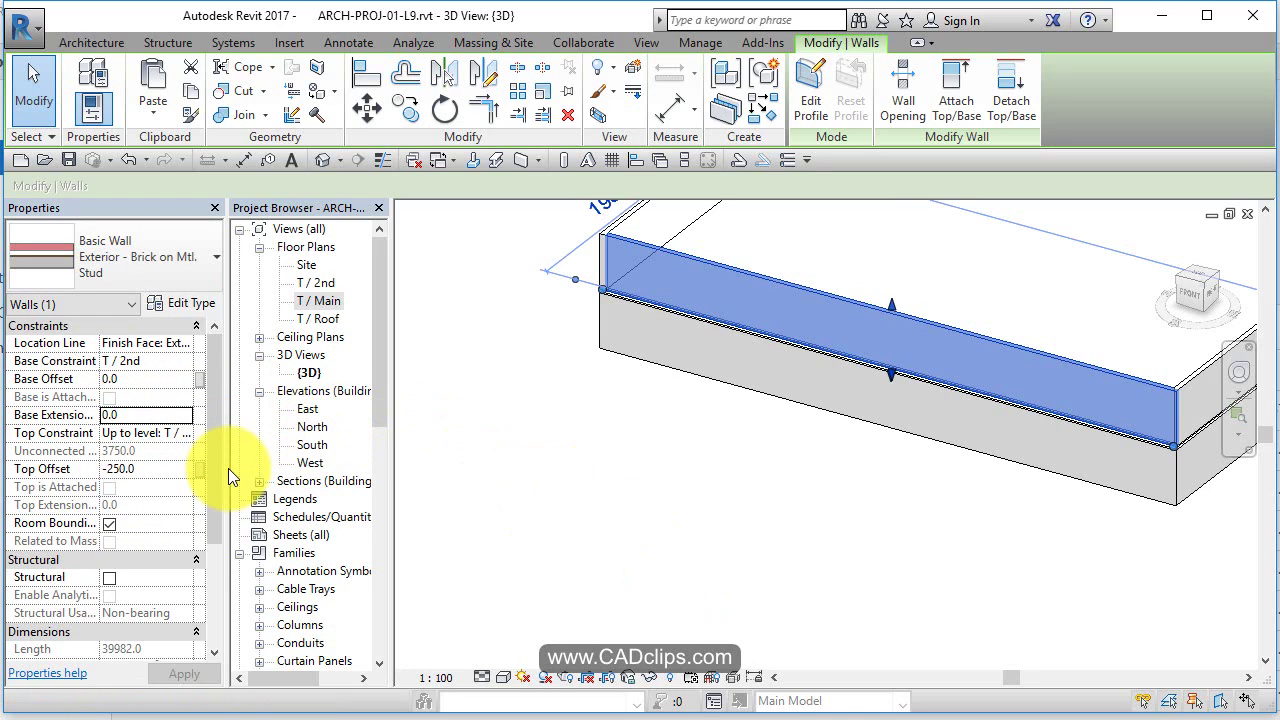
double_click(150, 408)
text(-25)
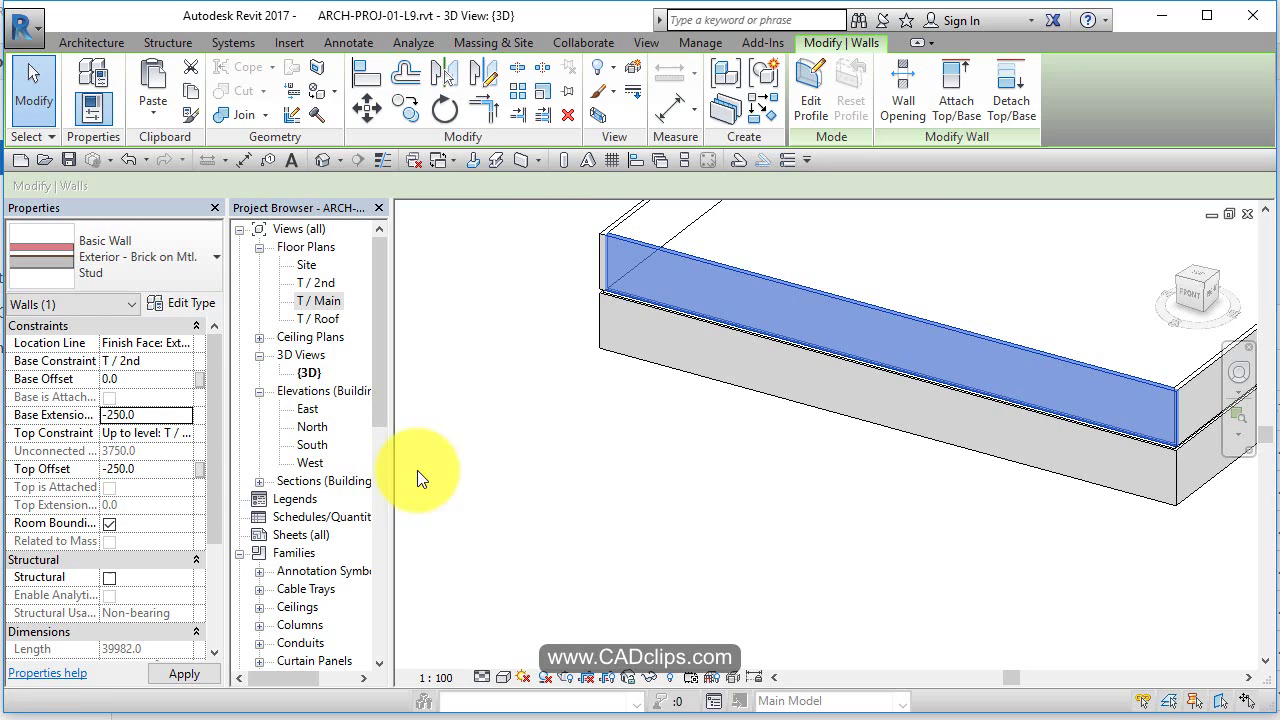
click(661, 471)
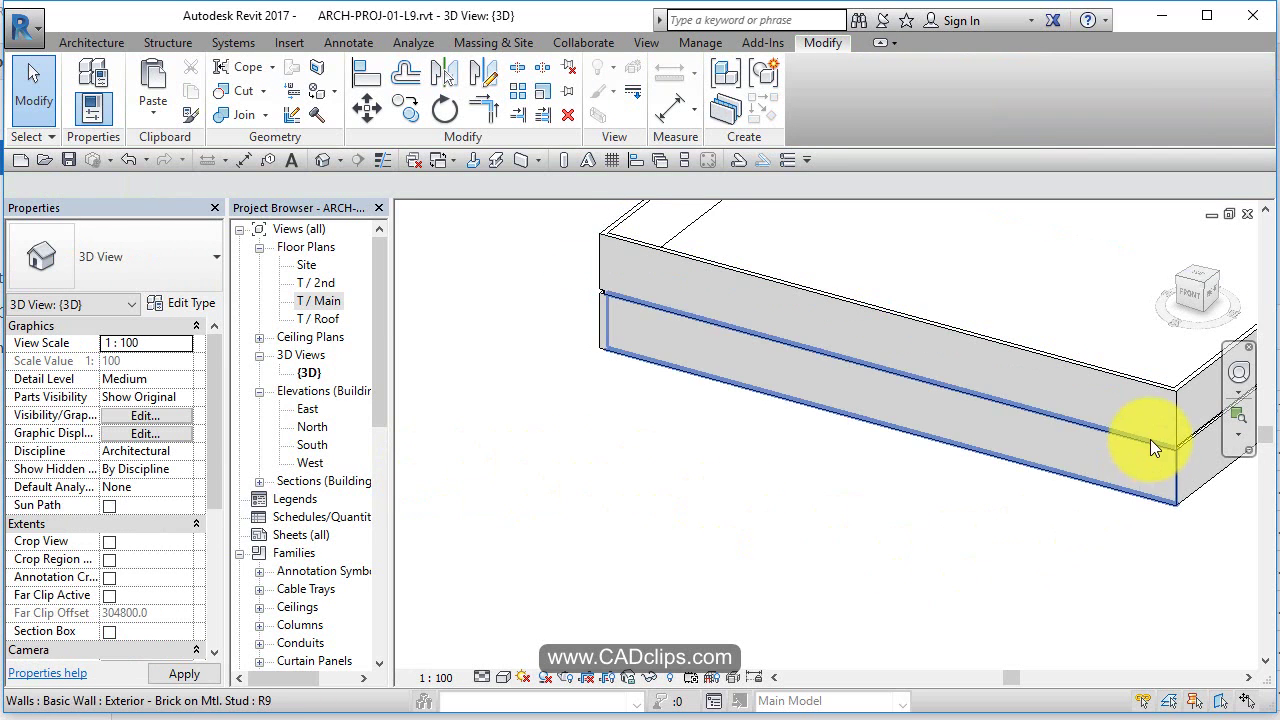
scroll(1155, 460, up, 2)
scroll(1176, 625, down, 5)
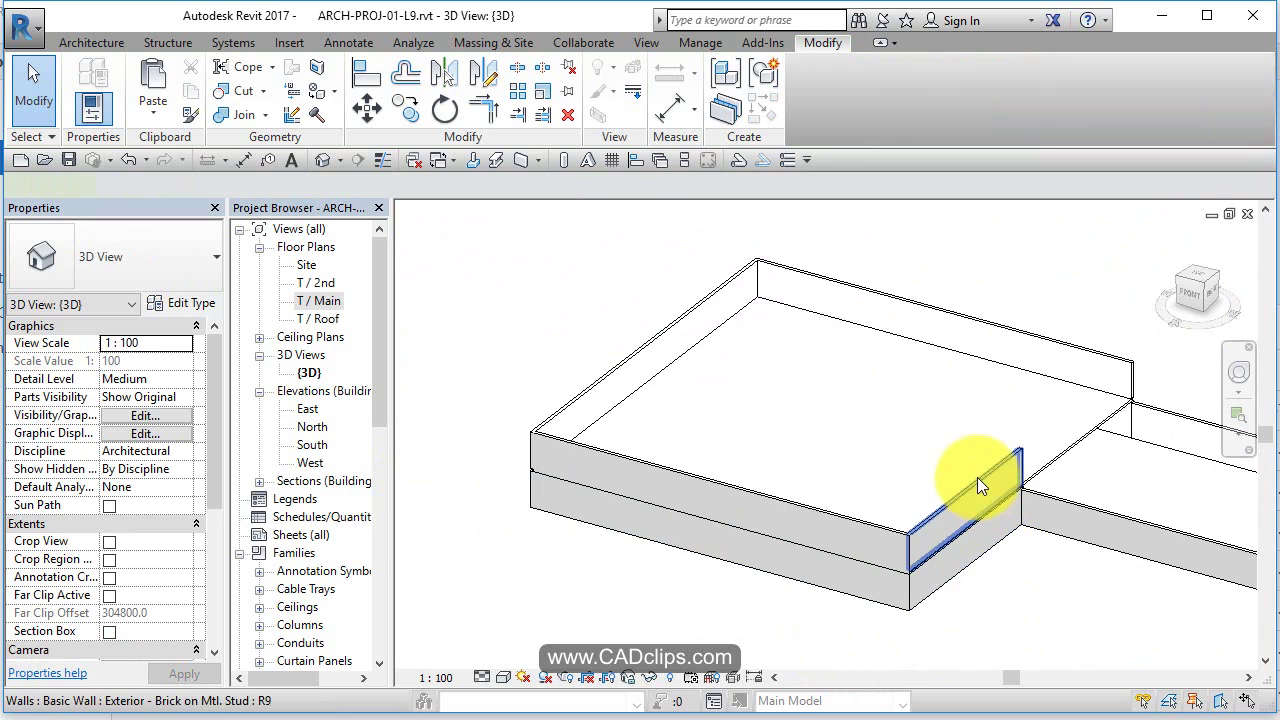
- Give the garage-step, back and left brick walls a Base Extension Distance of -250, then deselect
click(977, 477)
ctrl+click(1070, 341)
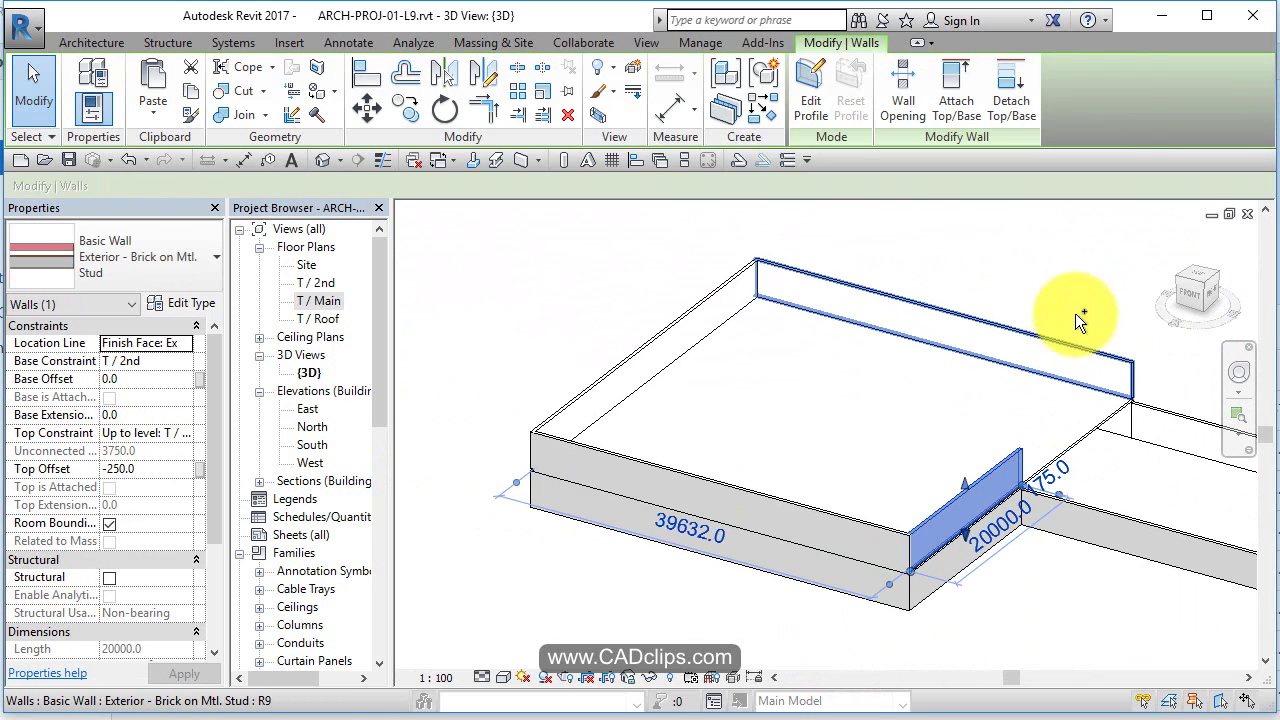
ctrl+click(718, 281)
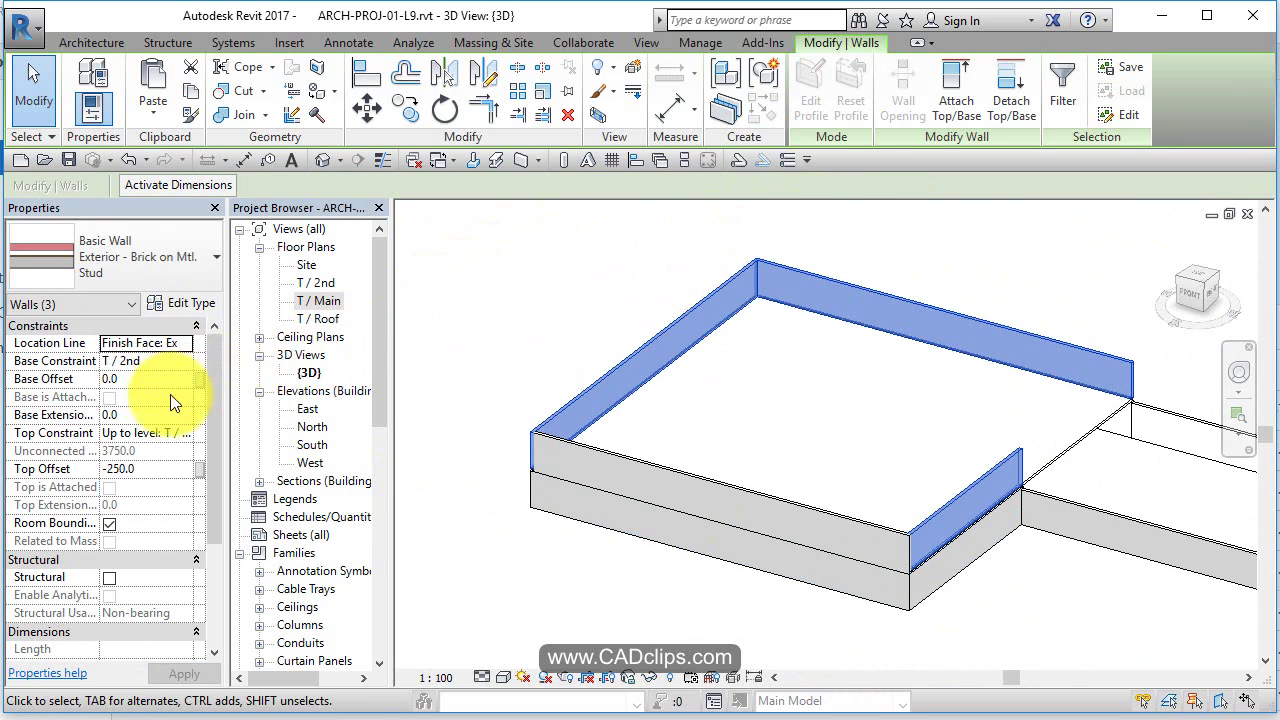
click(153, 416)
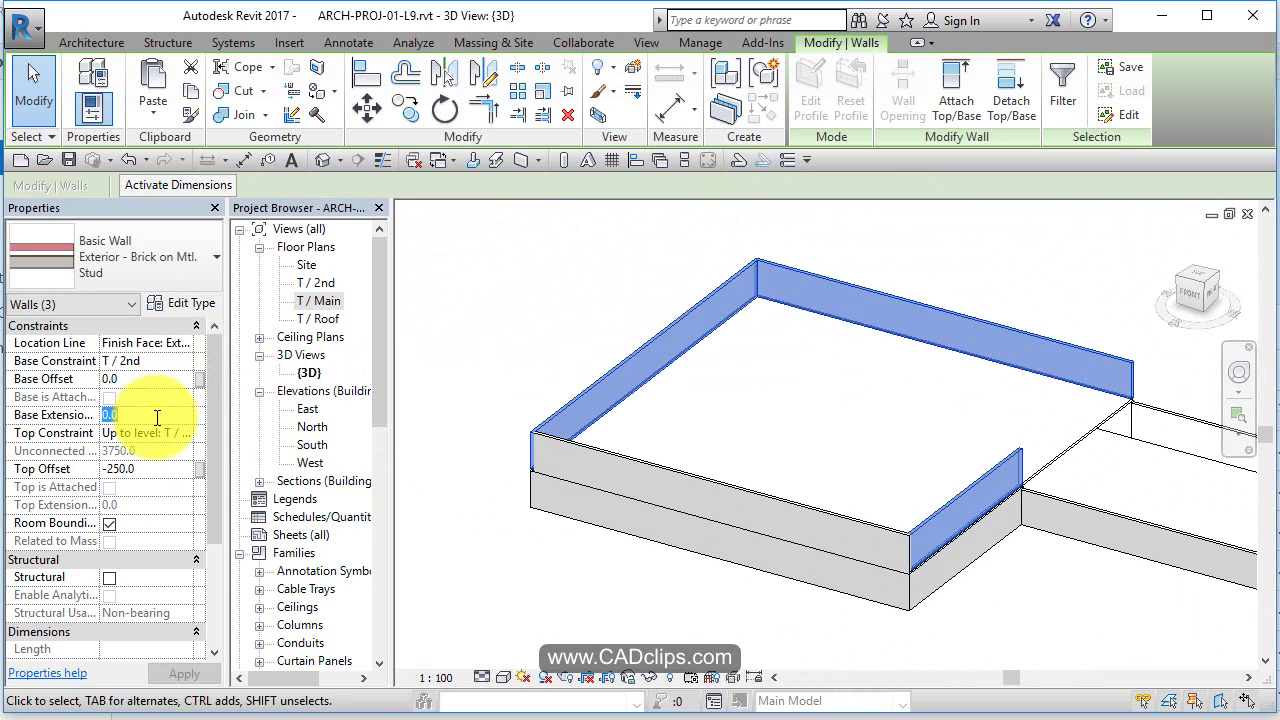
text(-25)
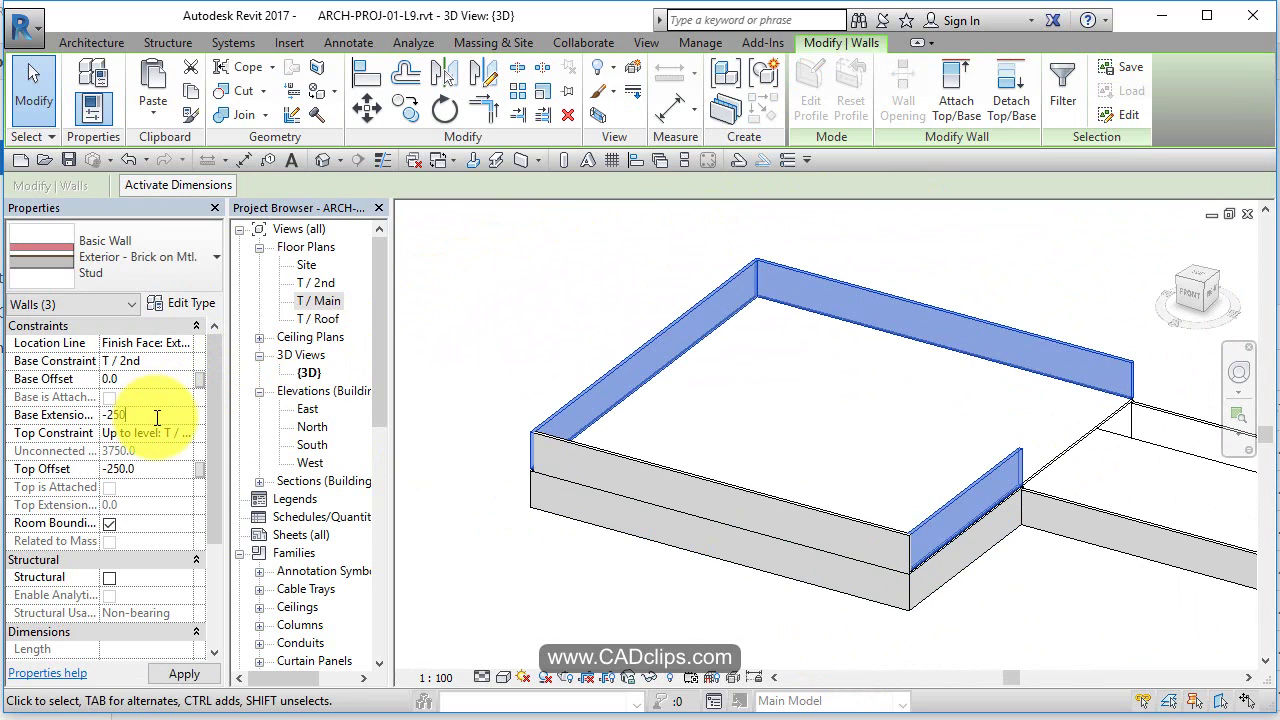
click(503, 312)
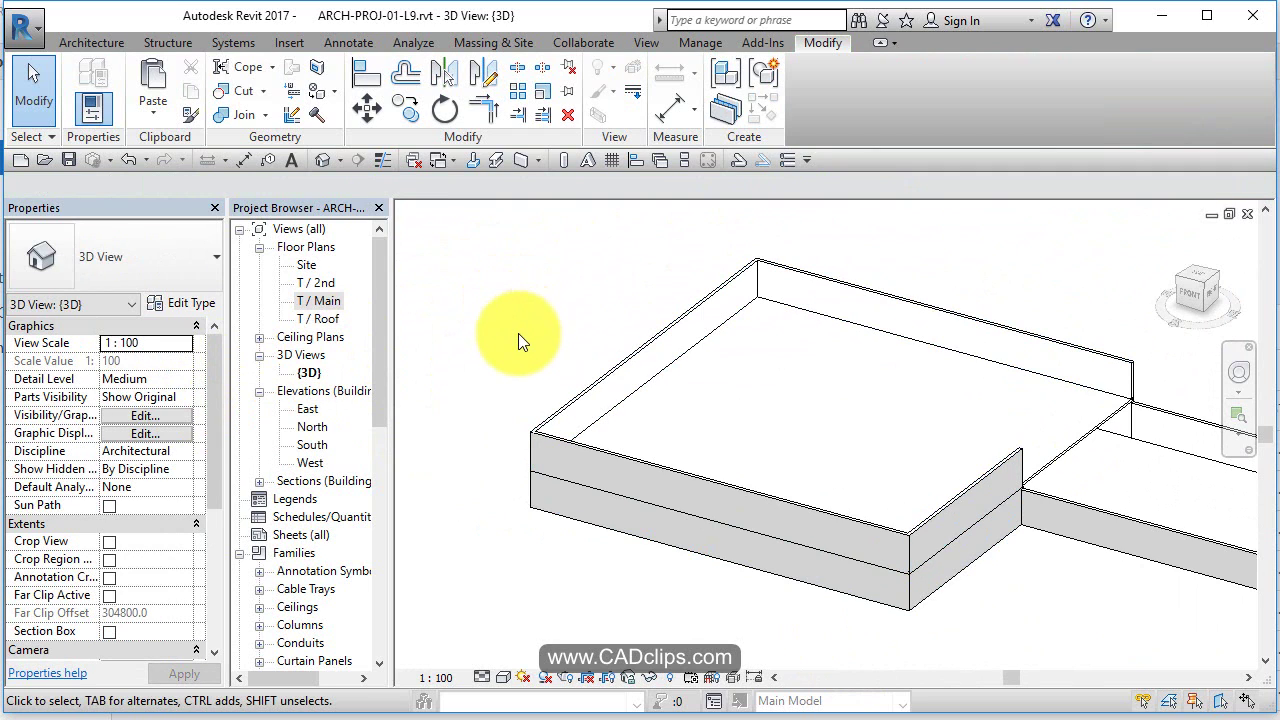
- Open Section 1 from the Sections list and zoom into the brick wall and slab junction
click(260, 480)
double_click(303, 499)
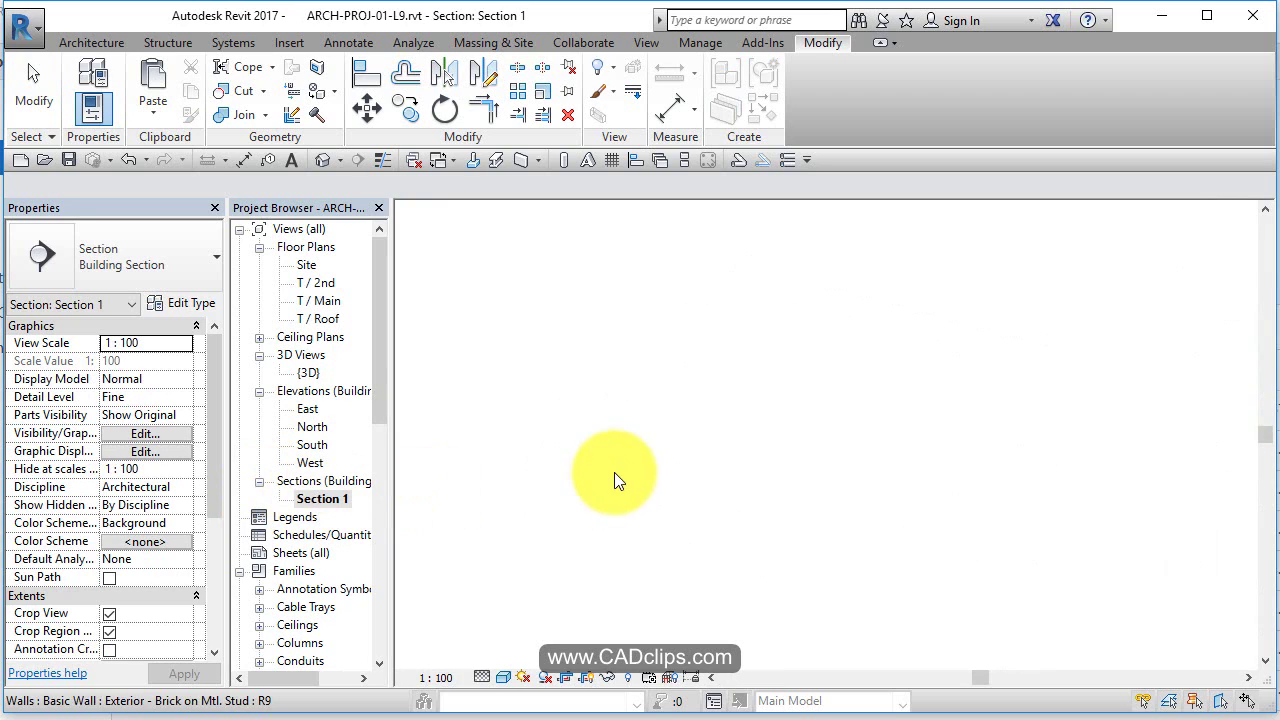
scroll(448, 418, up, 4)
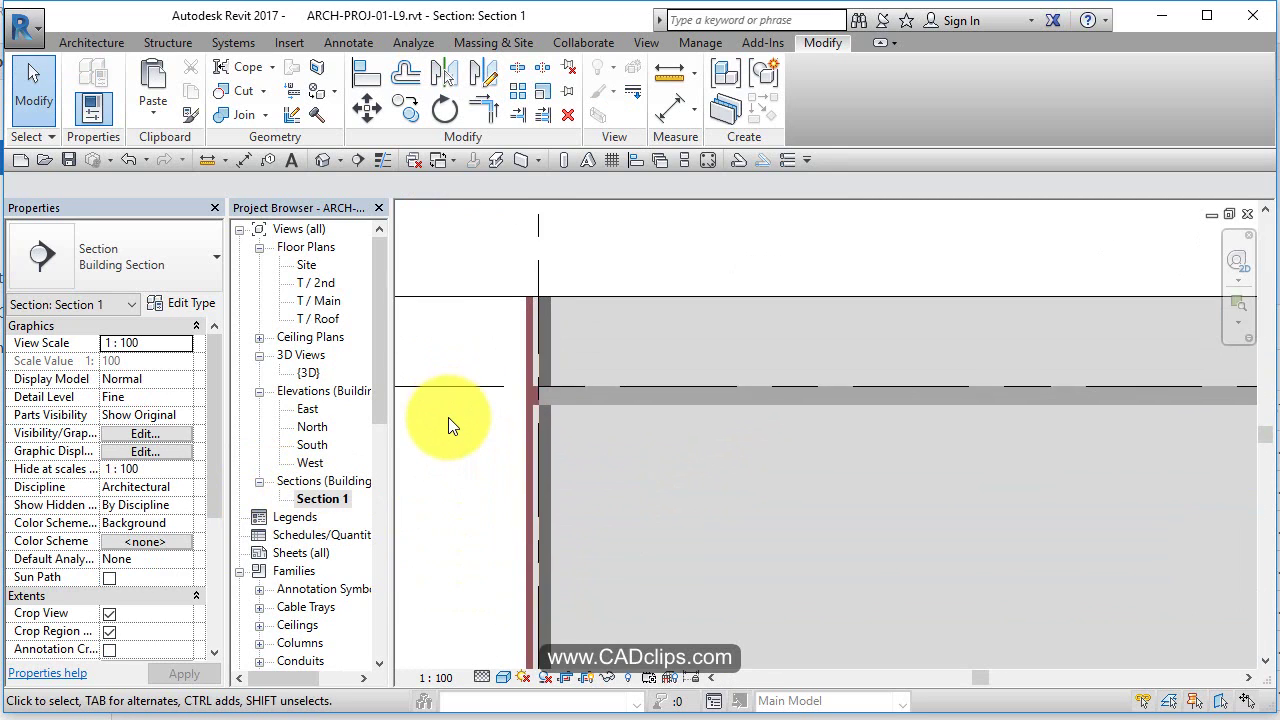
scroll(448, 417, up, 5)
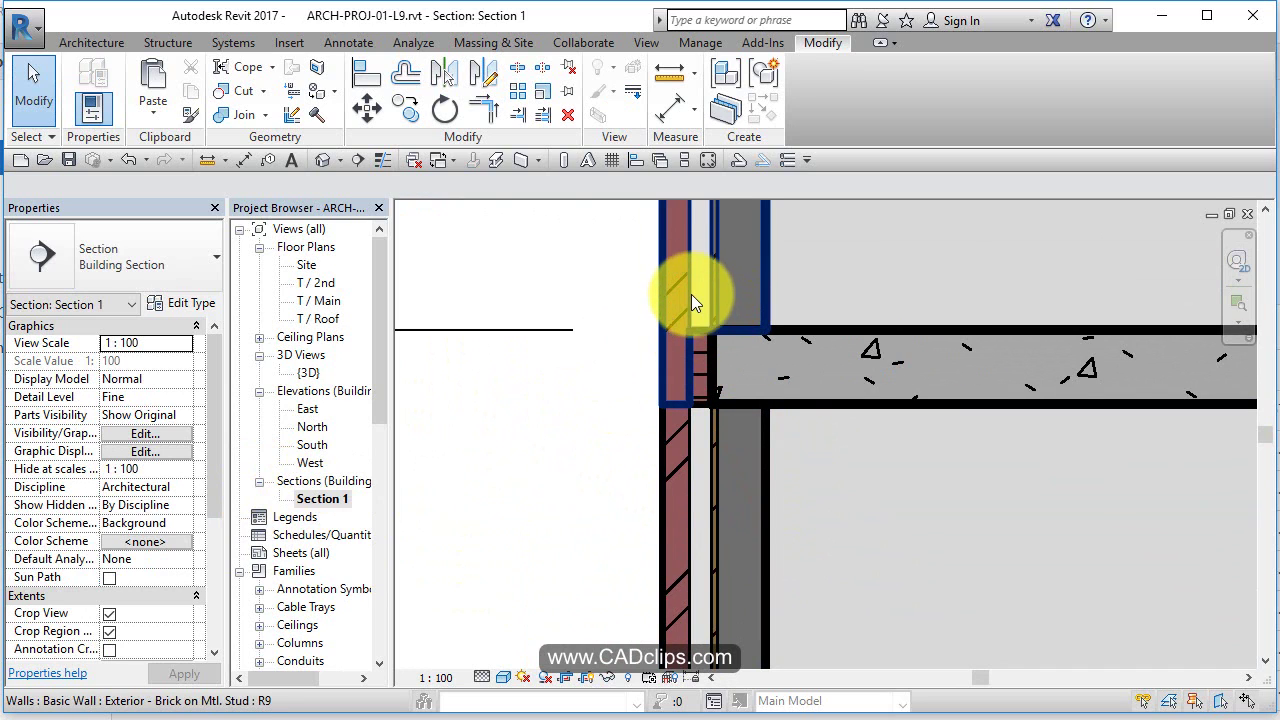
scroll(700, 310, up, 3)
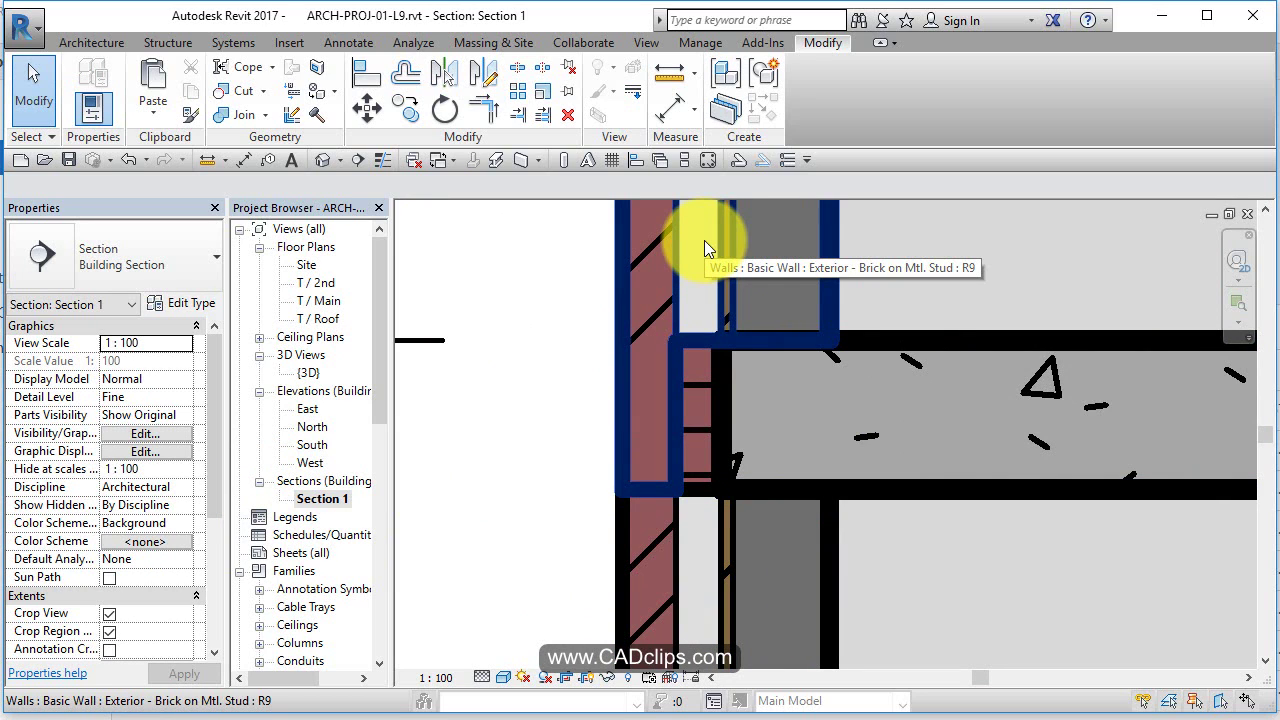
- Review the brick wall type's layer assembly, panning the preview to the wall's base, then close it
click(722, 222)
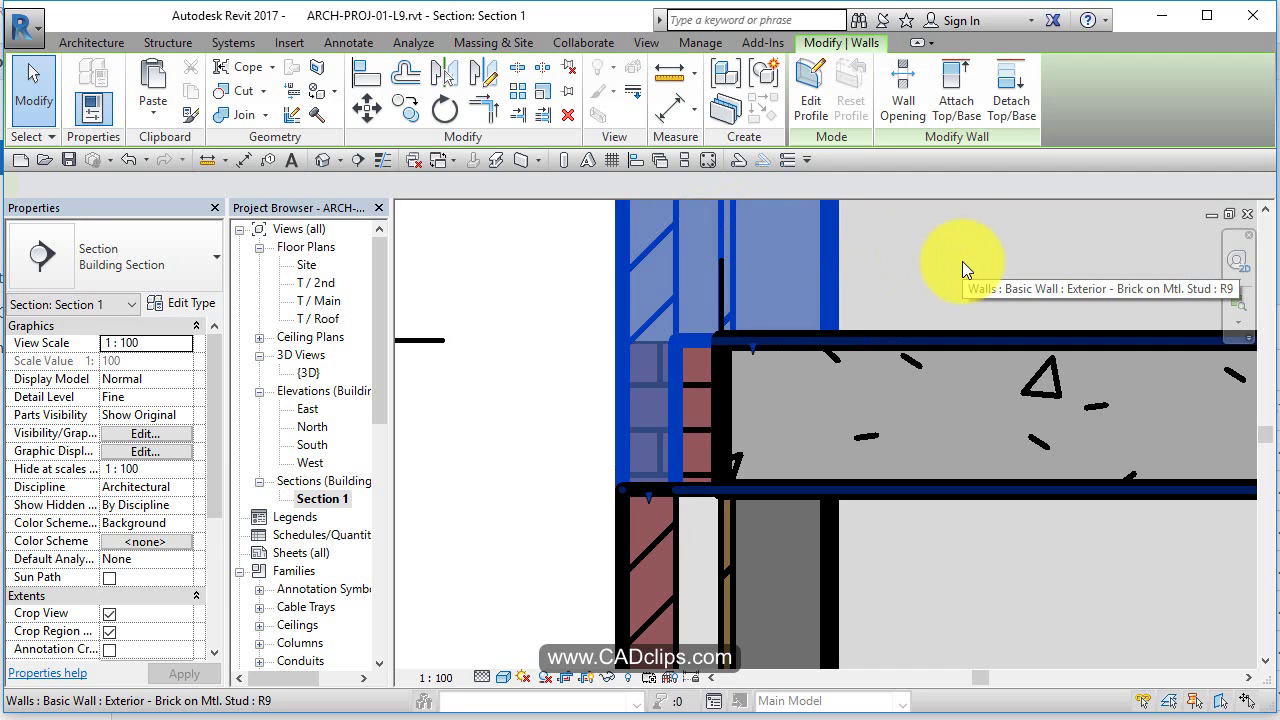
click(183, 303)
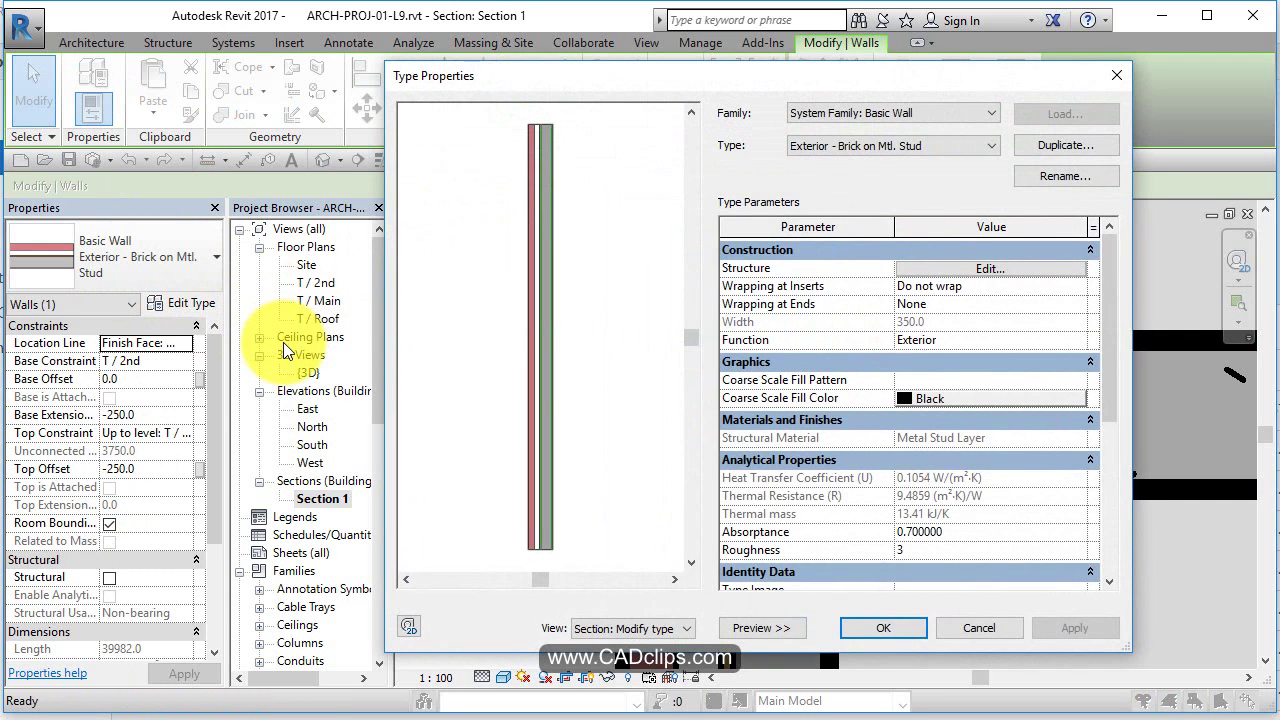
click(925, 268)
click(524, 542)
scroll(524, 542, up, 5)
middle_drag(600, 514, 581, 380)
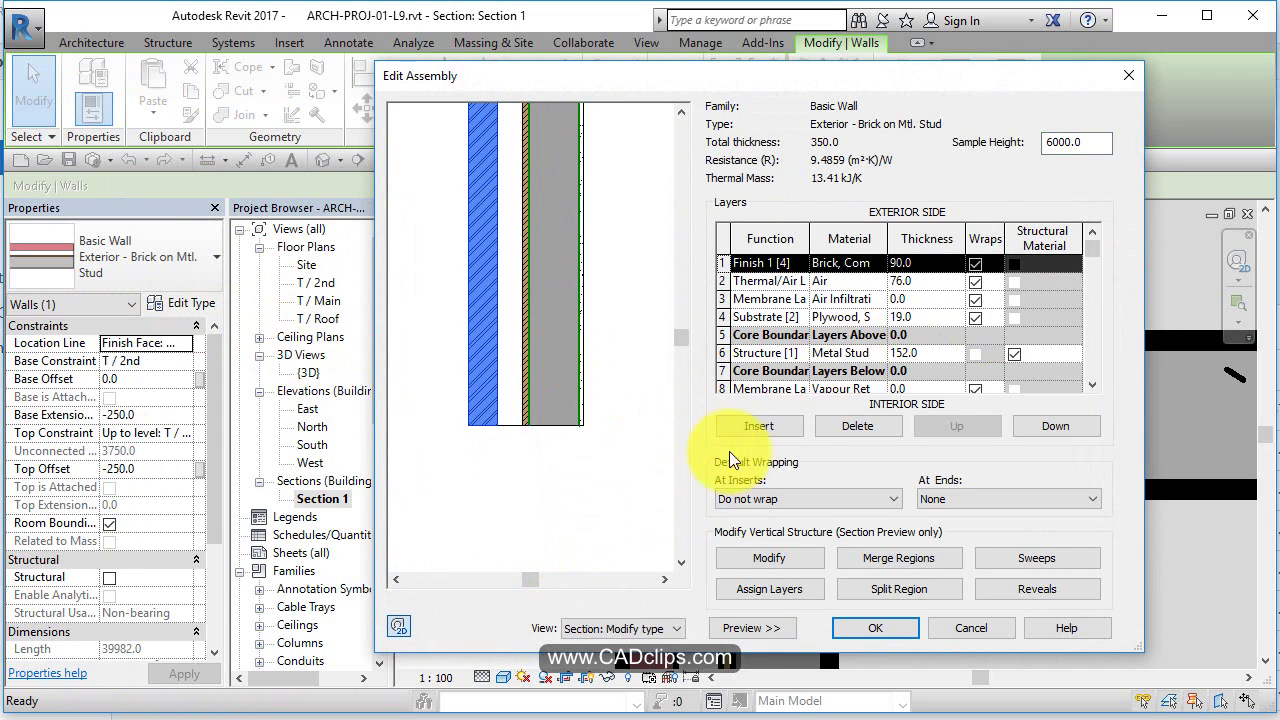
click(778, 557)
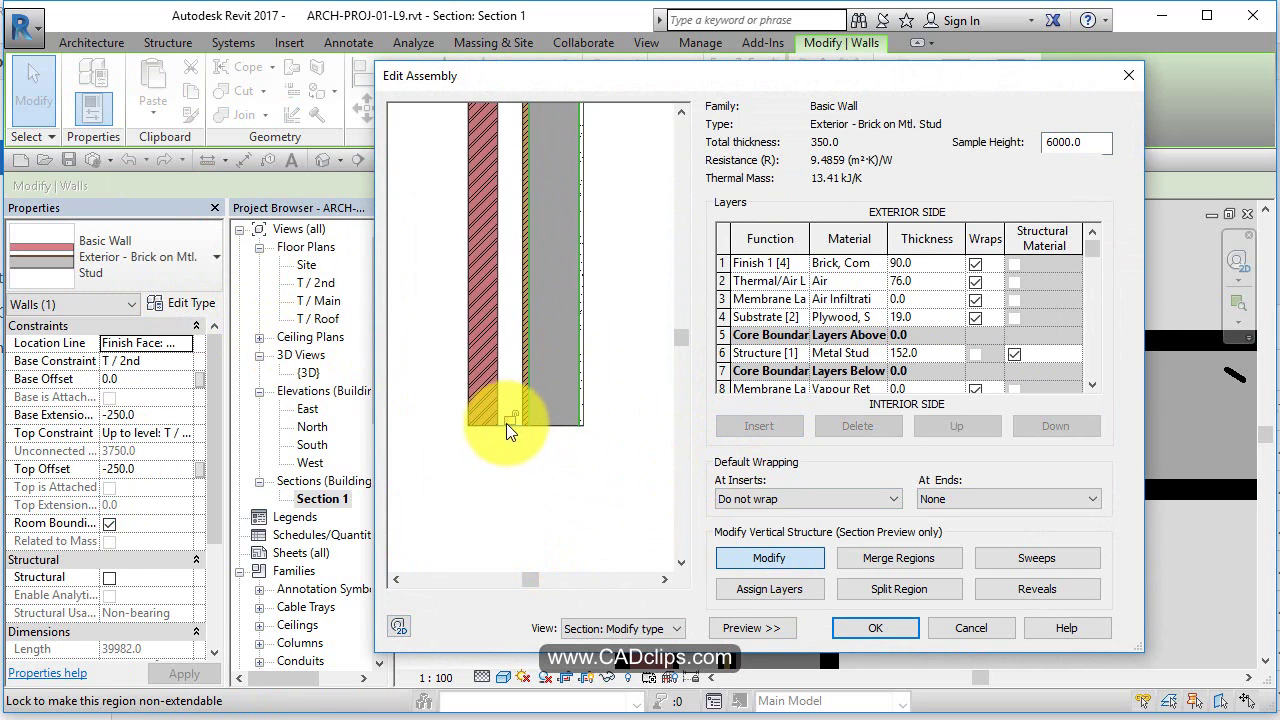
click(859, 626)
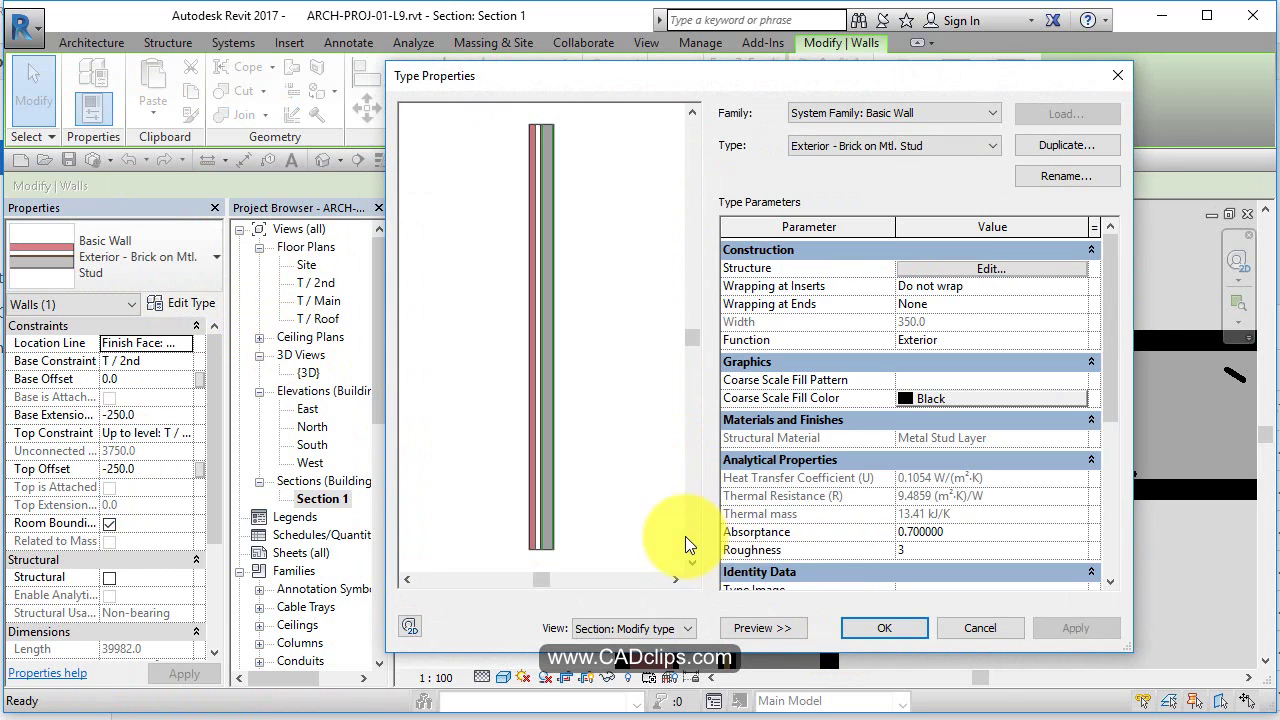
- Close Type Properties, switch Section 1 to thin lines with TL, and zoom out to grids 1-3
click(870, 628)
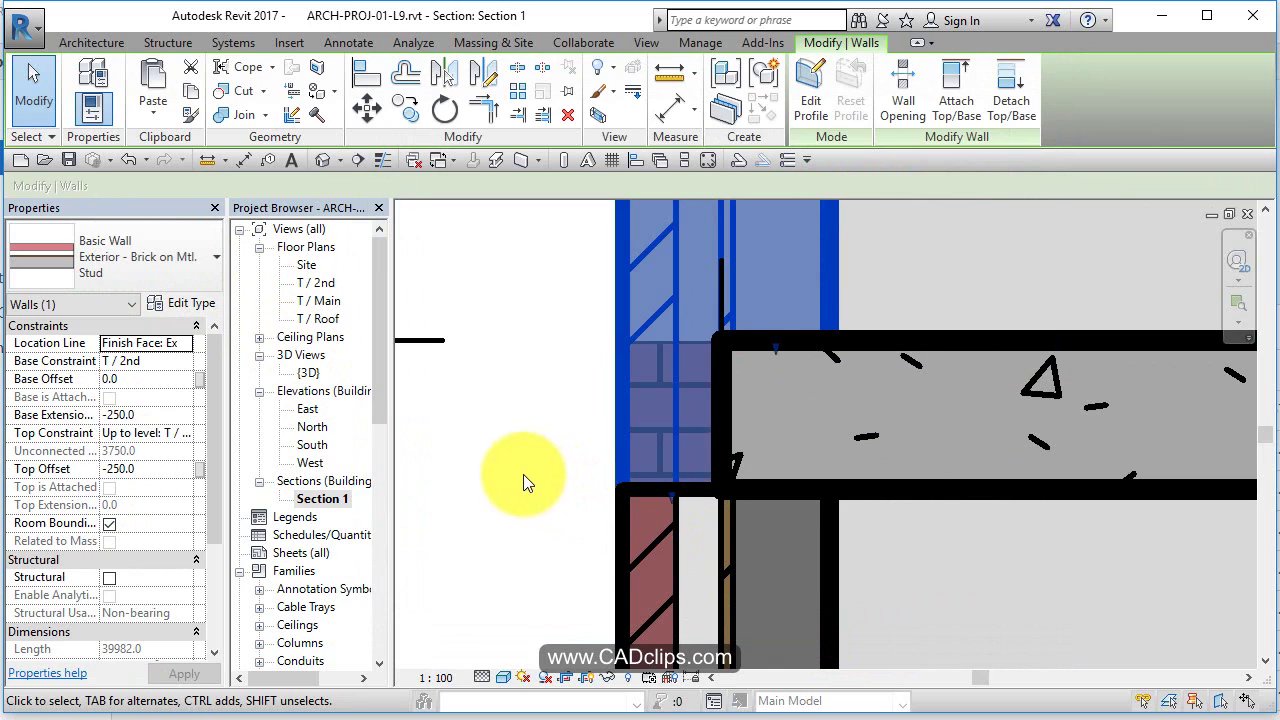
click(512, 474)
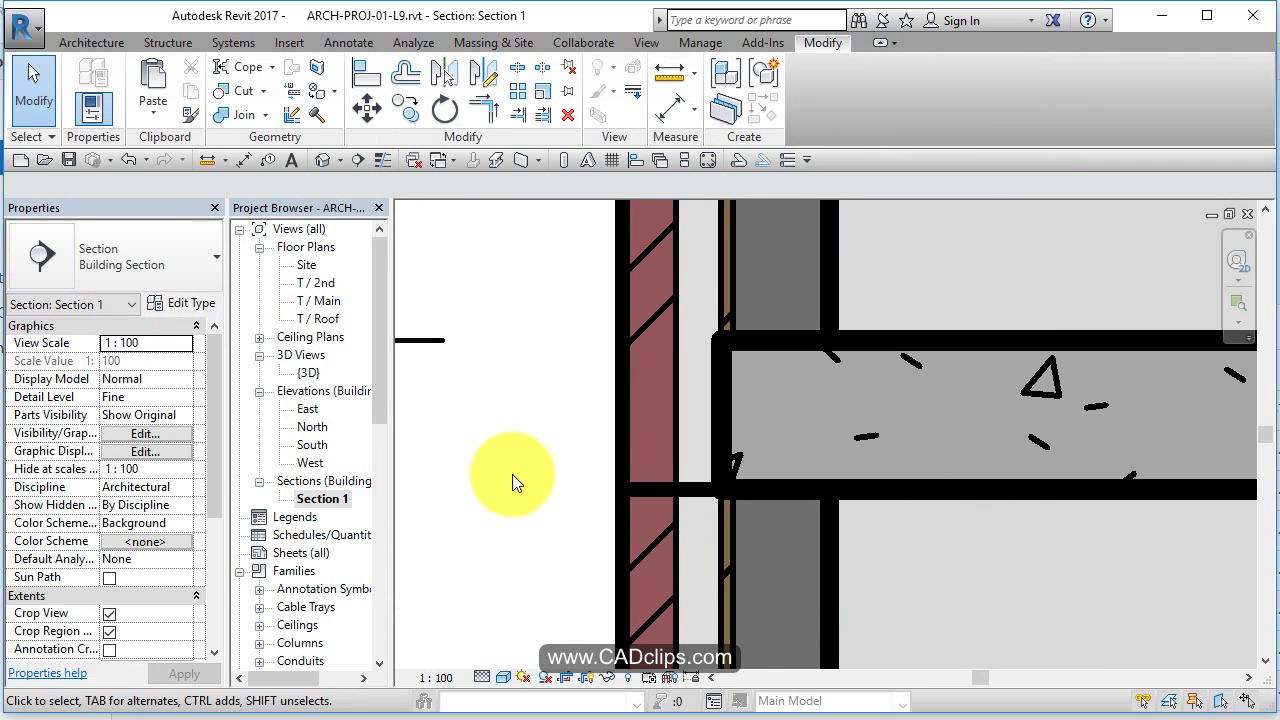
key(t)
key(l)
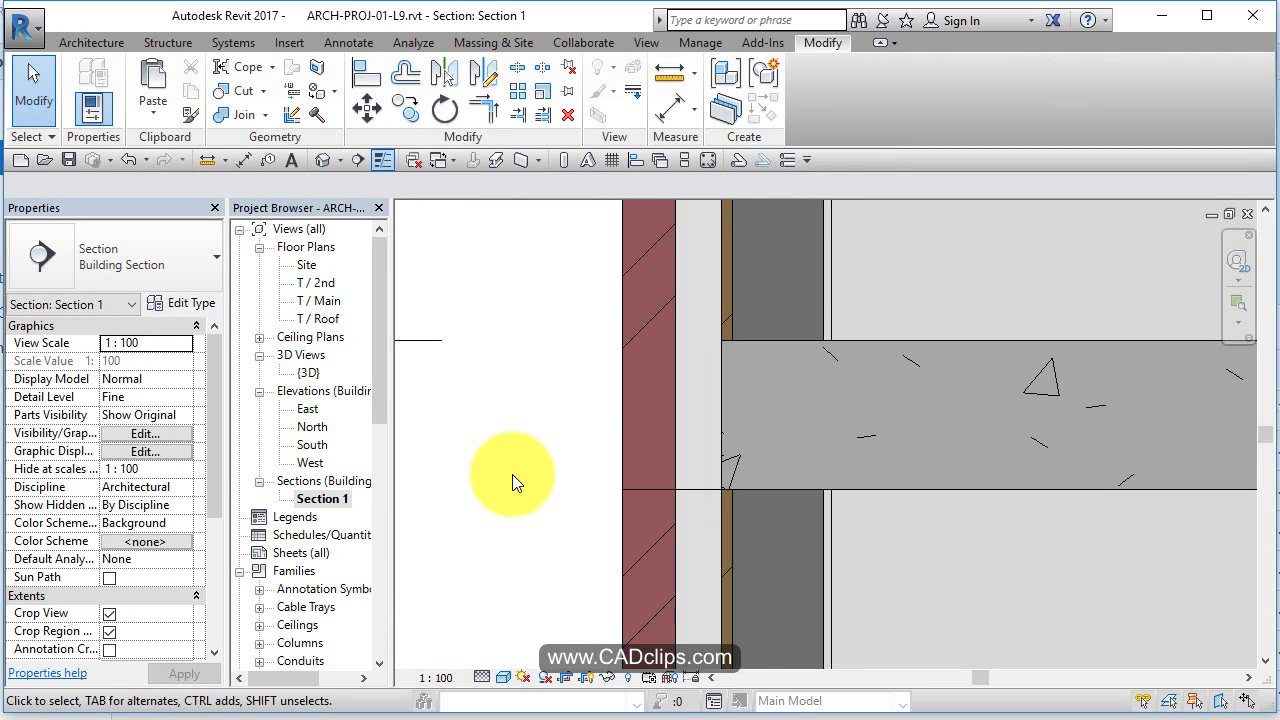
key(t)
key(l)
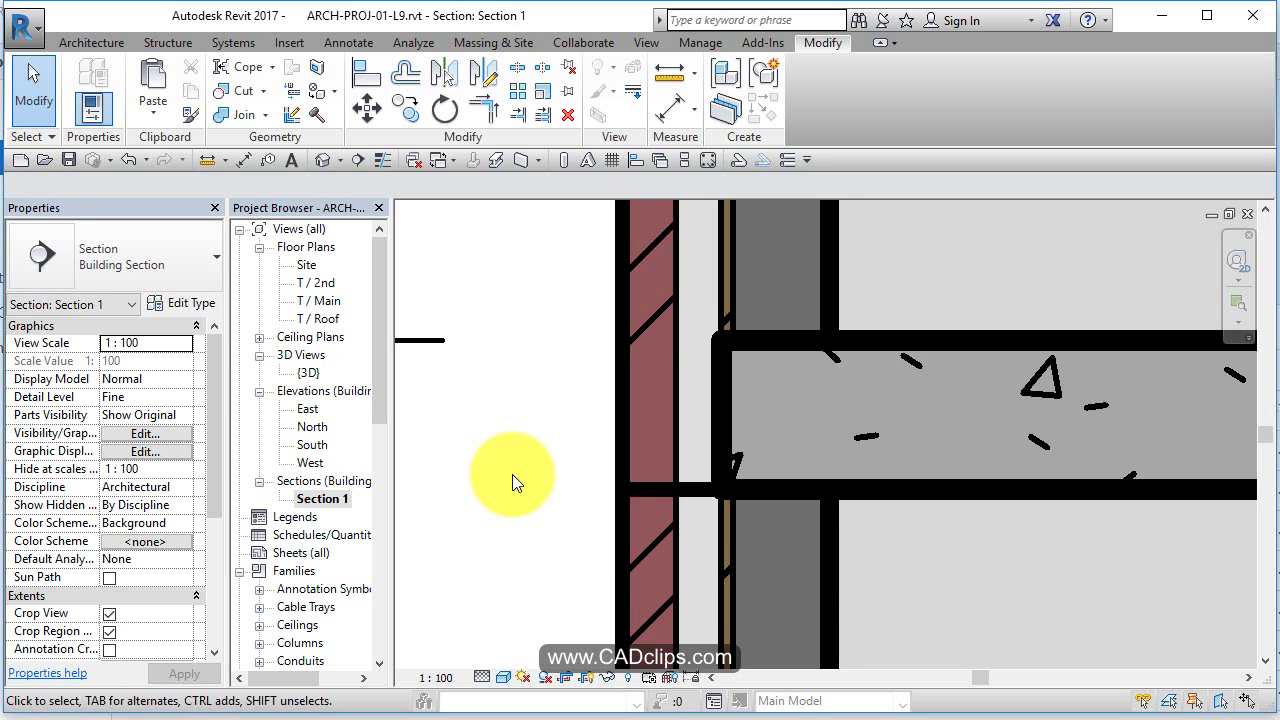
key(t)
key(l)
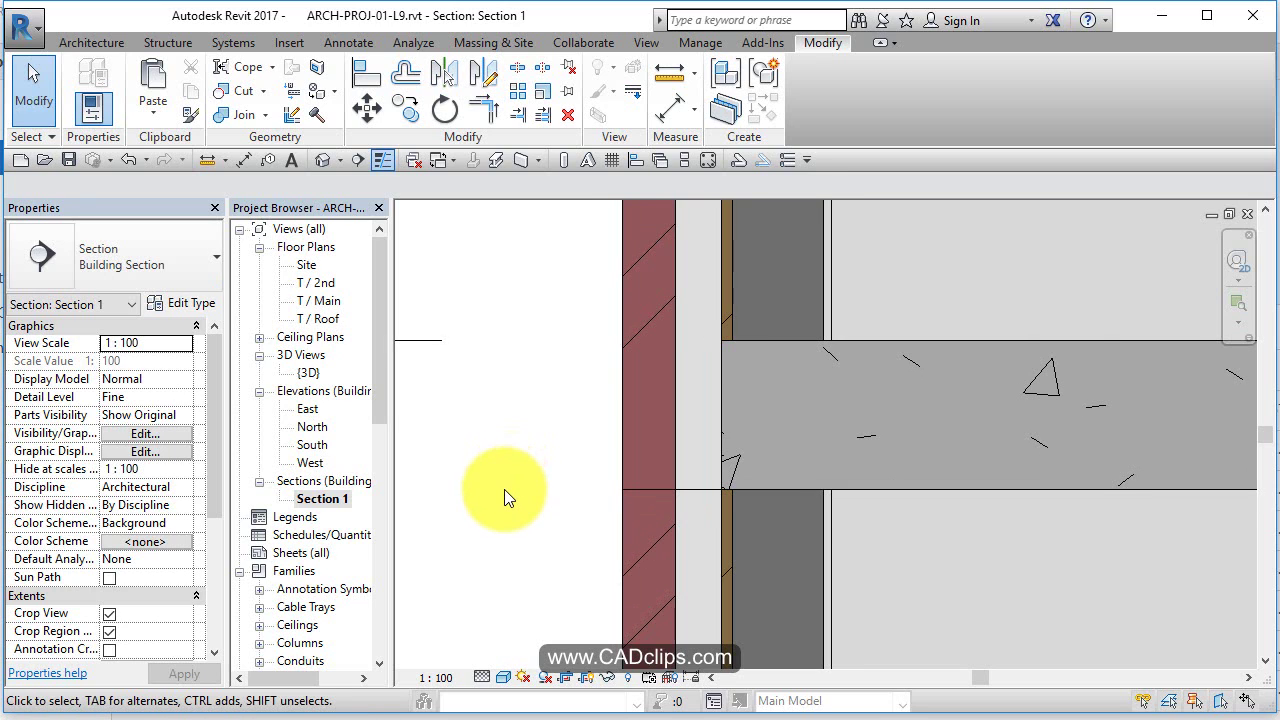
scroll(504, 489, down, 4)
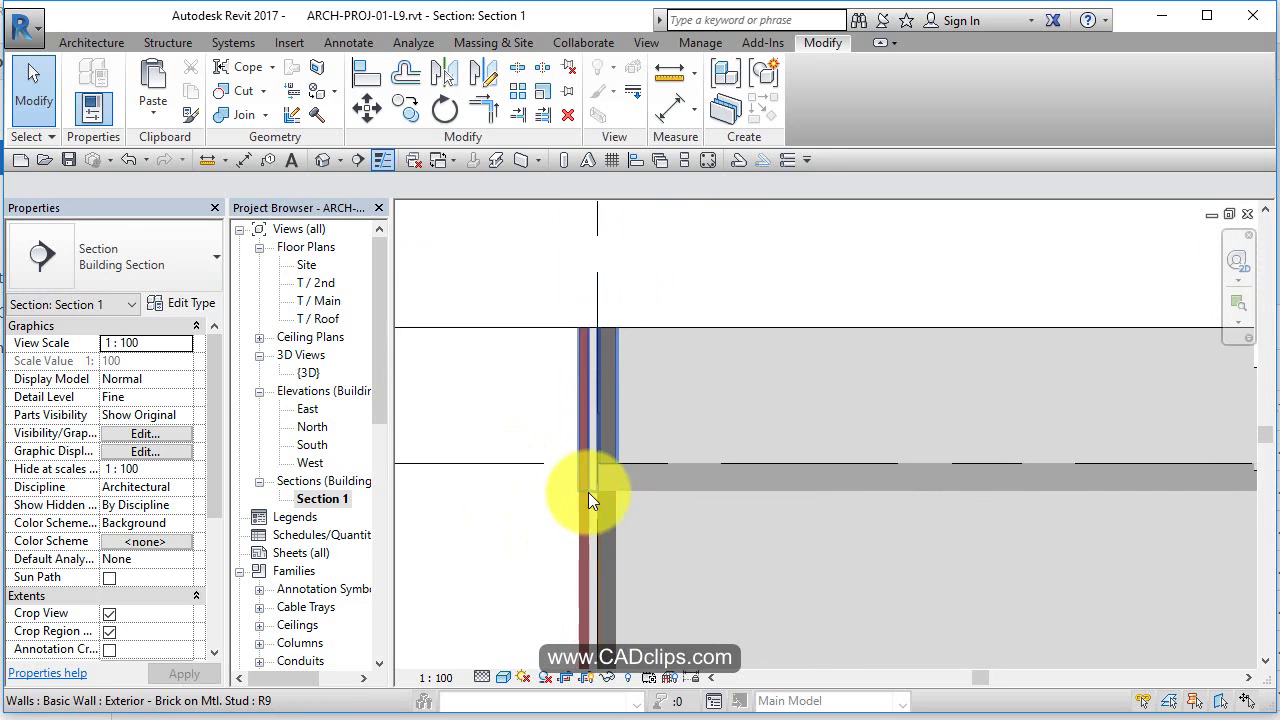
scroll(588, 492, down, 8)
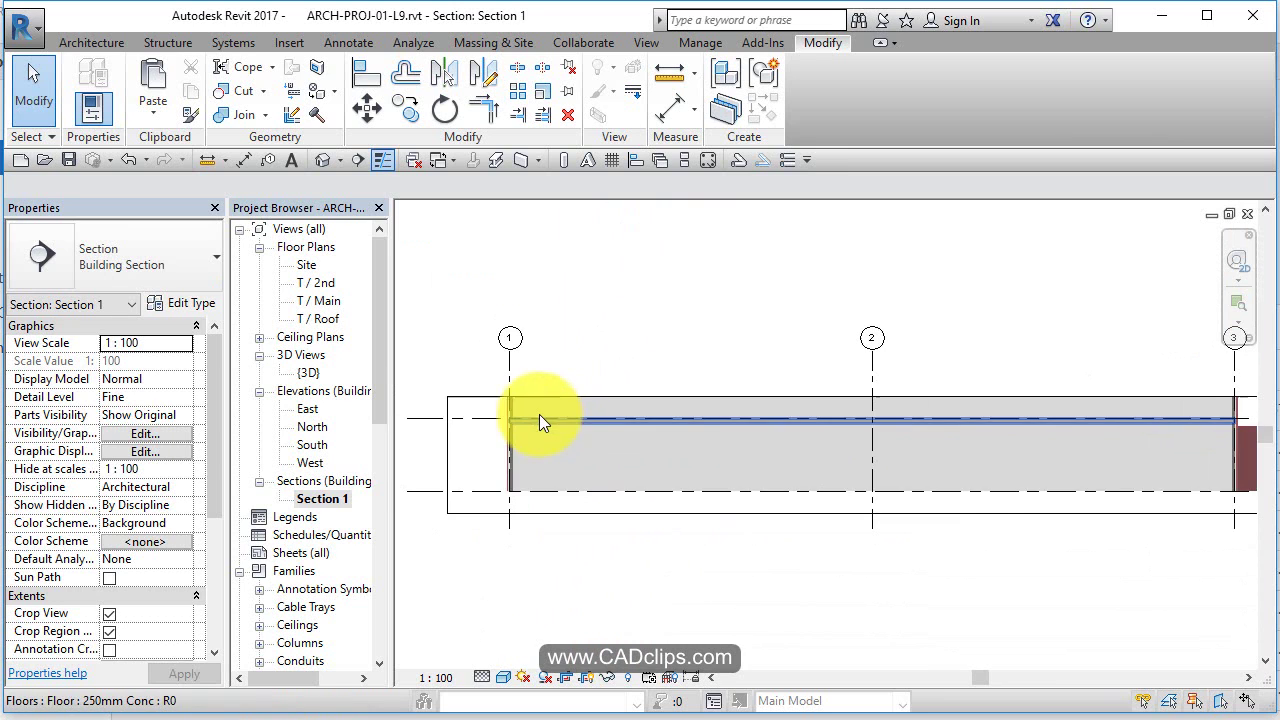
- Raise the Section 1 crop region's top edge and extend its right edge
click(899, 395)
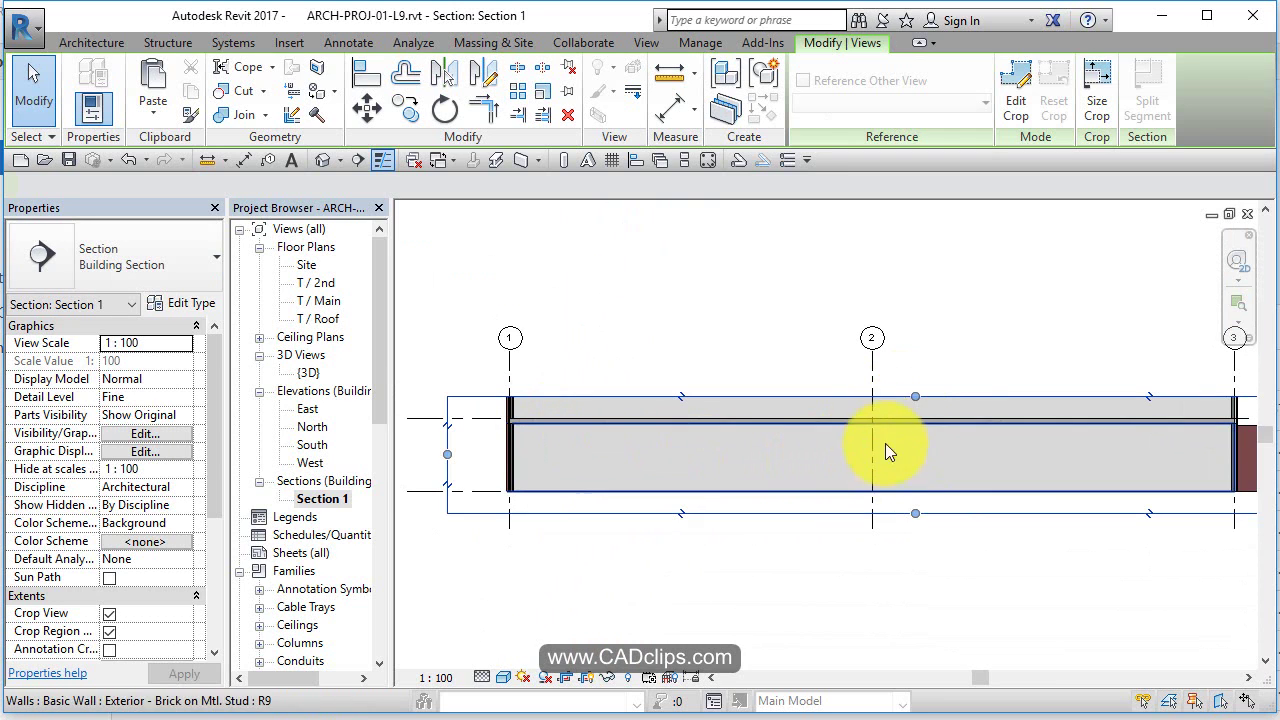
drag(915, 396, 925, 292)
scroll(906, 399, down, 5)
click(886, 530)
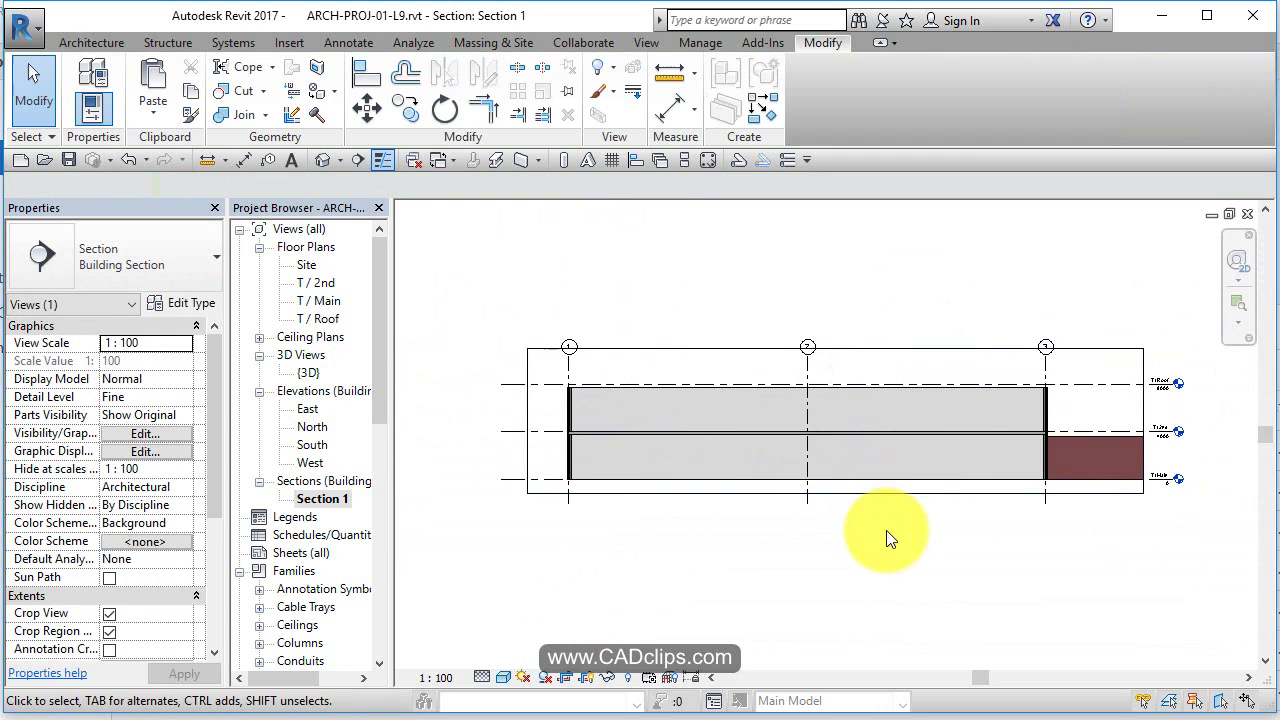
click(1145, 399)
mouse_move(1145, 399)
middle_down()
mouse_move(971, 600)
mouse_move(1062, 443)
middle_up()
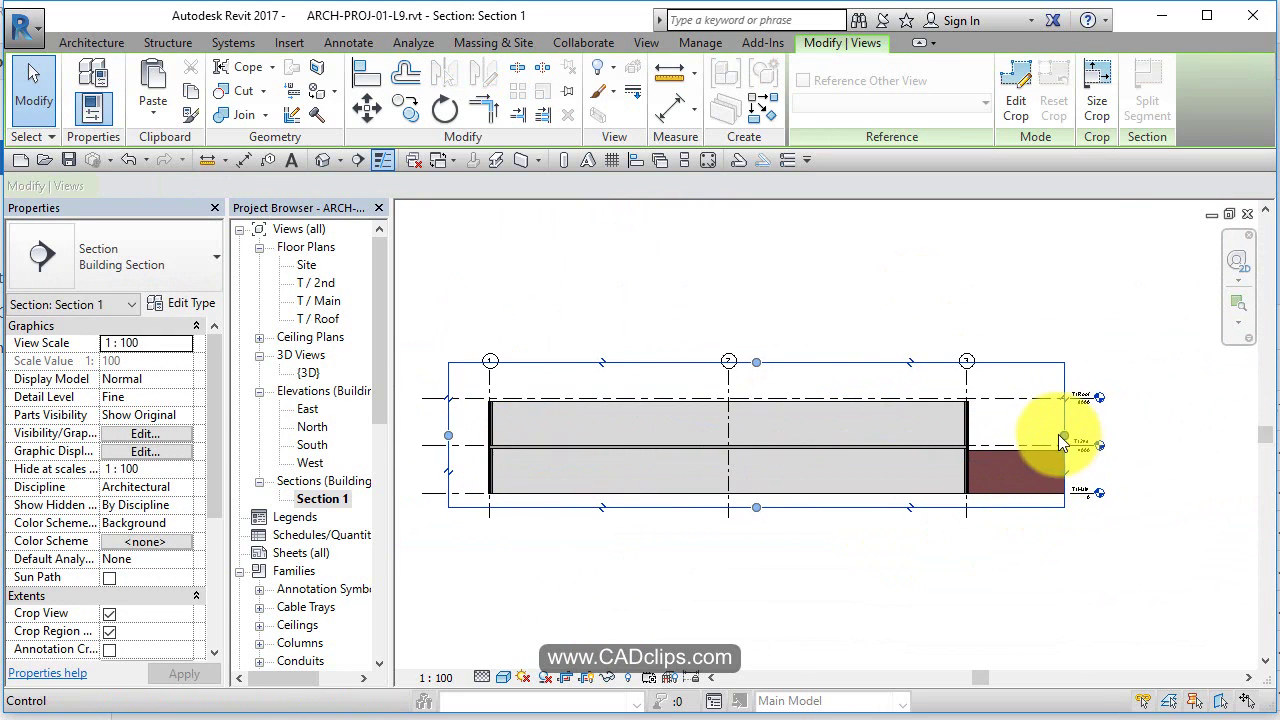
drag(1062, 443, 1140, 520)
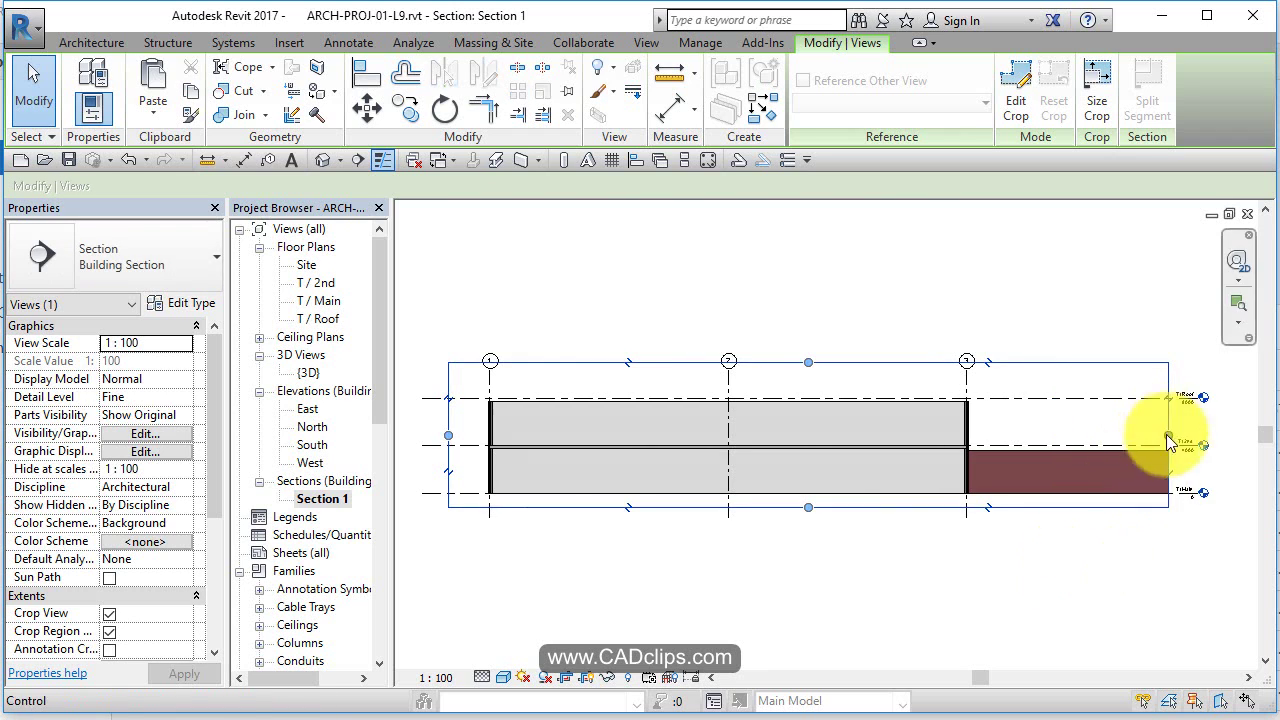
middle_drag(1168, 440, 949, 480)
drag(949, 480, 1177, 476)
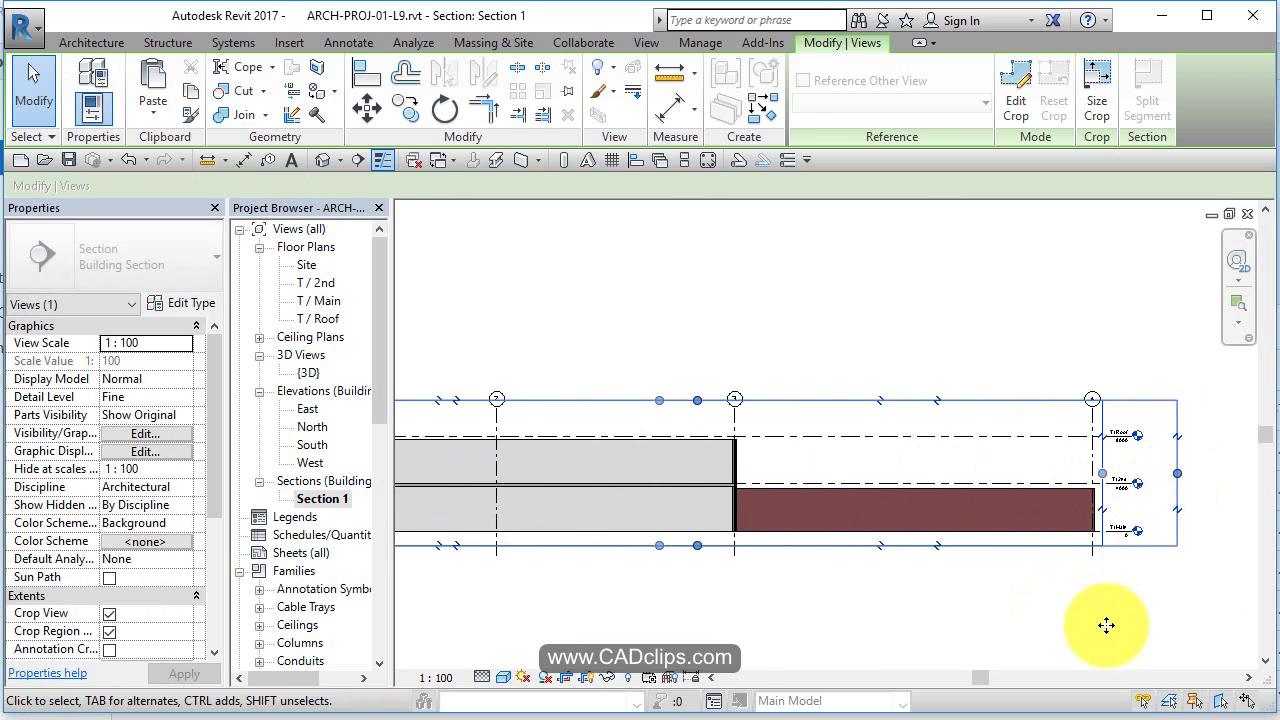
click(1042, 613)
scroll(1120, 571, down, 2)
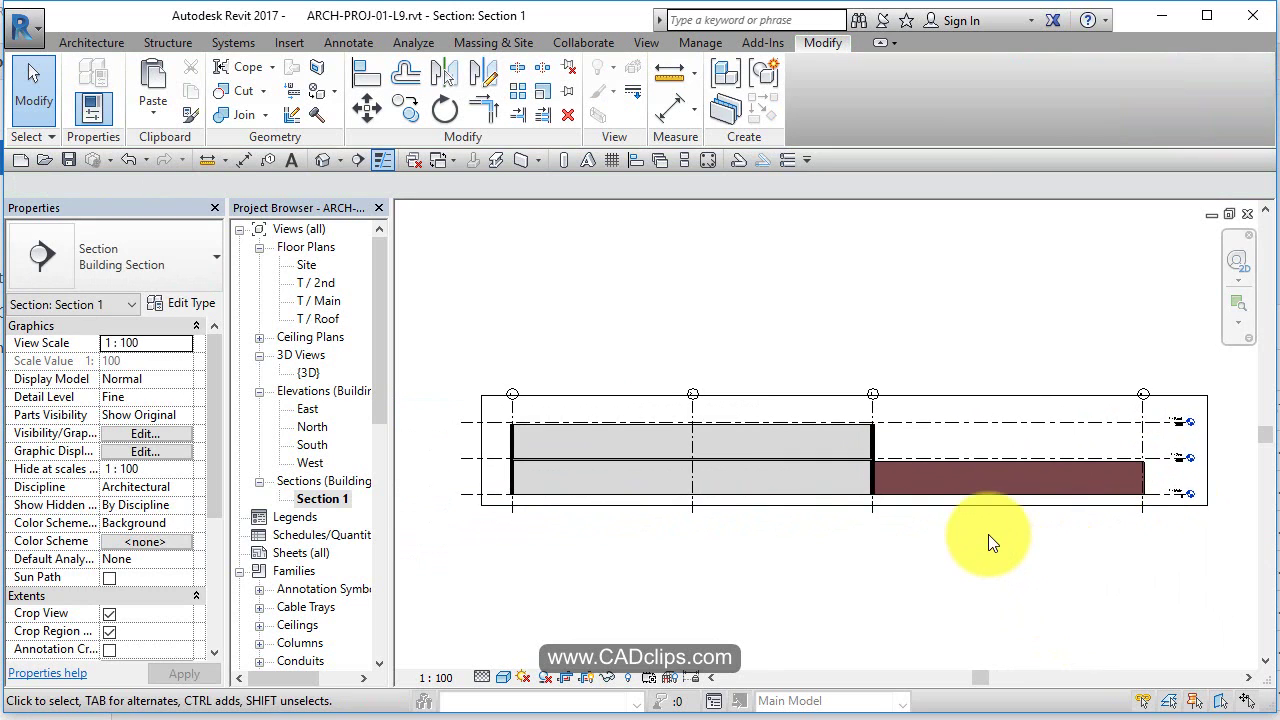
- Extend the crop region's bottom edge down and hide the crop boundary
click(990, 508)
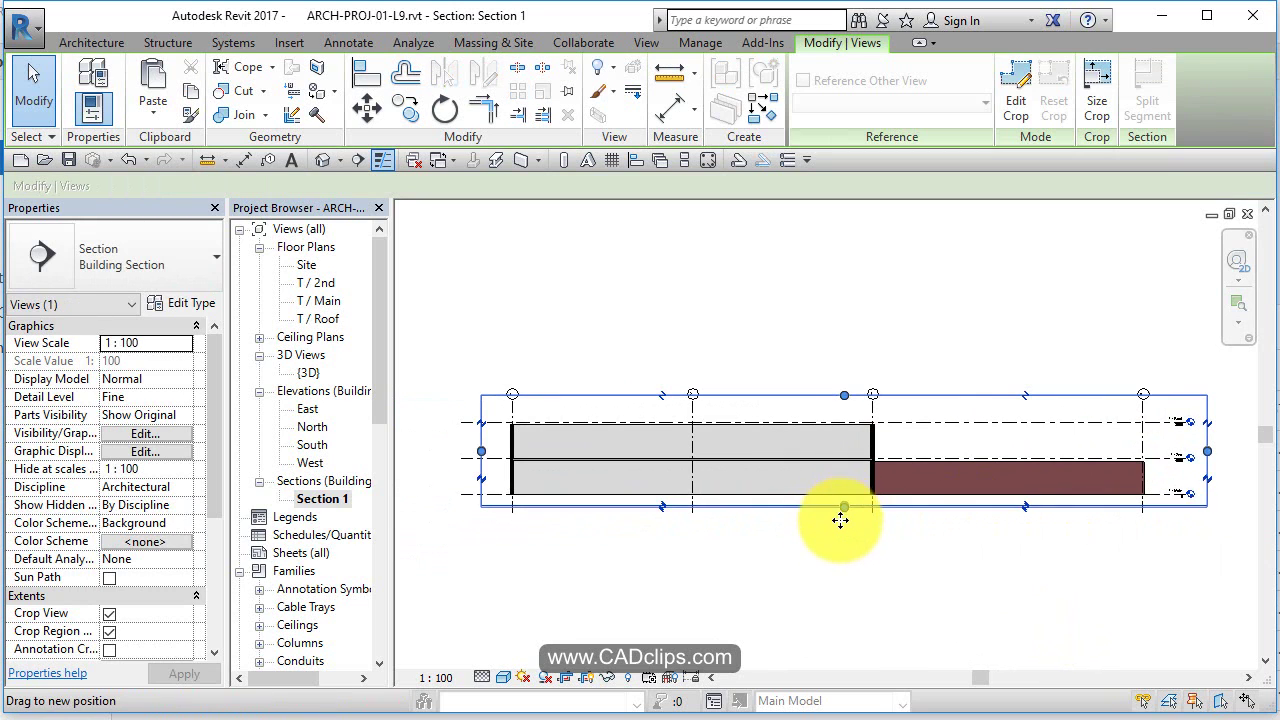
drag(844, 507, 843, 530)
click(847, 583)
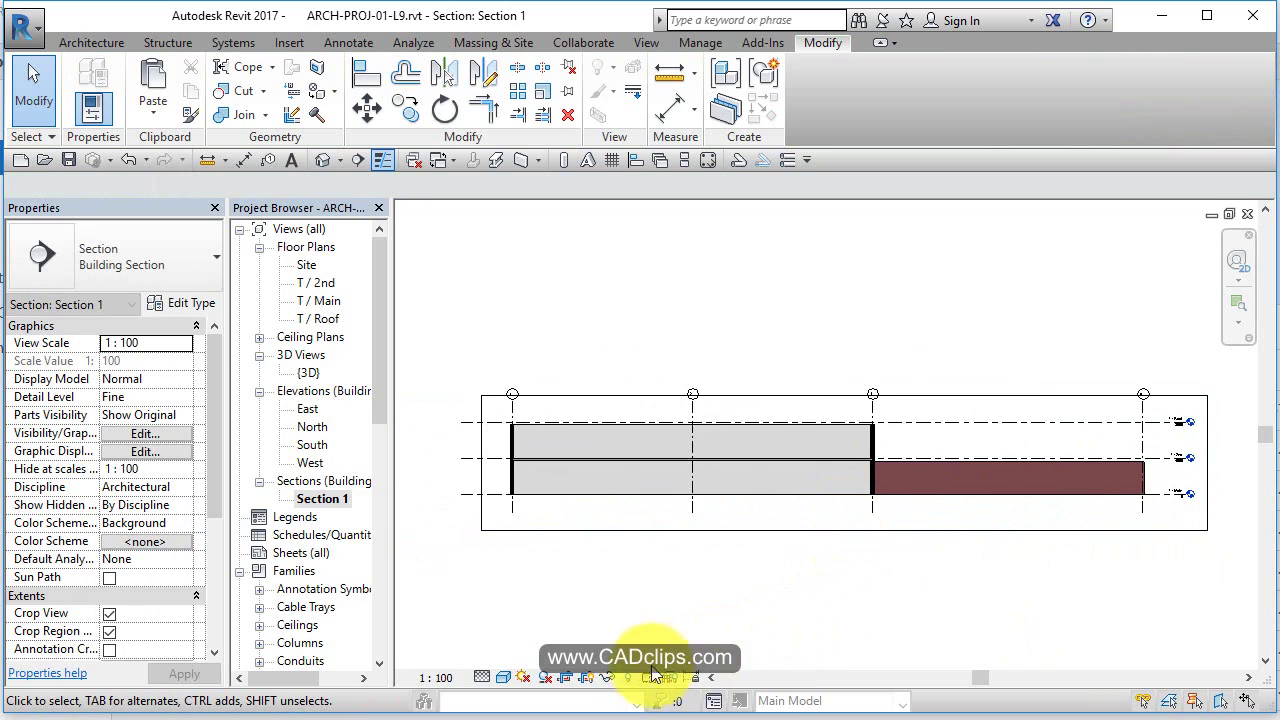
click(586, 677)
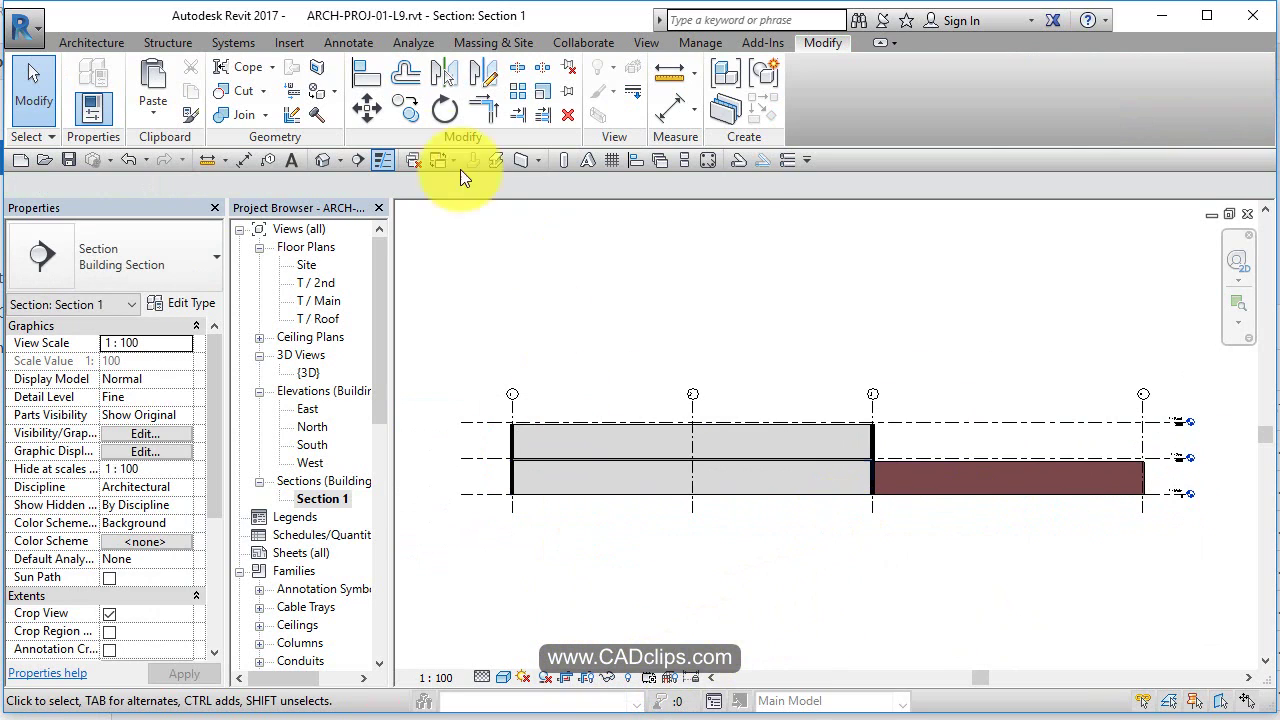
- Open the default {3D} view, set it to Shaded with SD, and orbit to a low side view
click(322, 160)
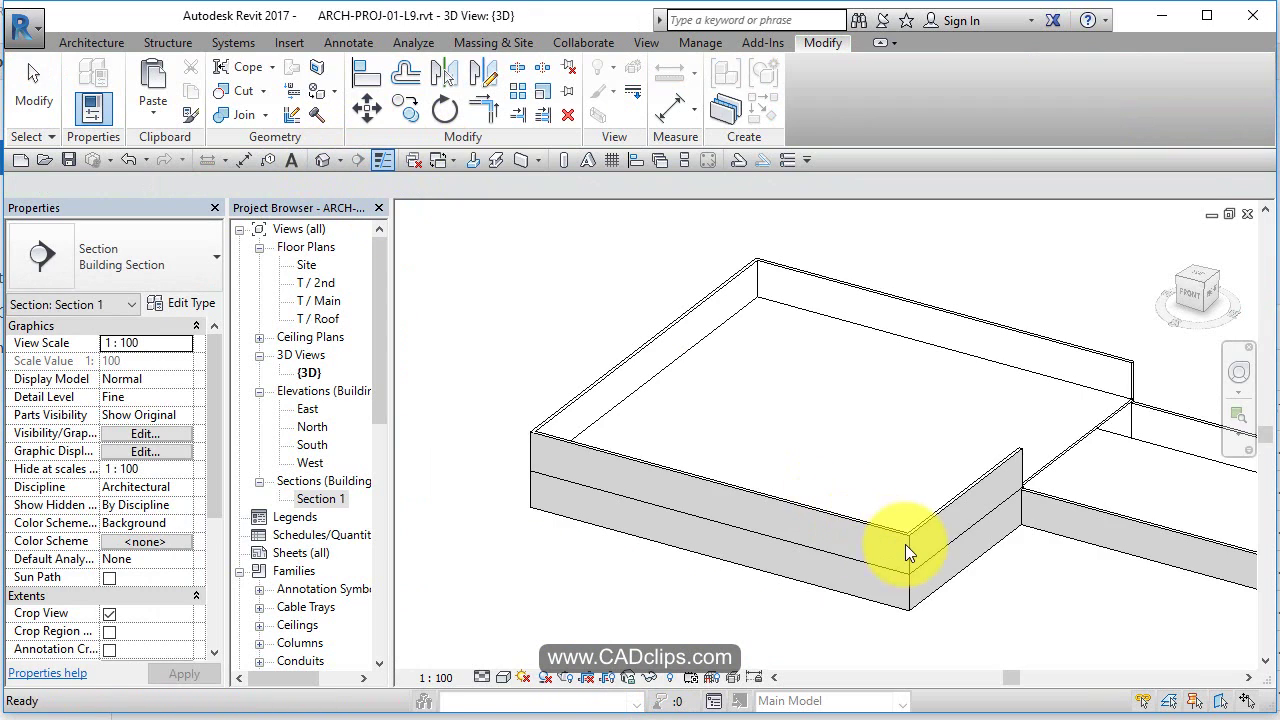
key(s)
key(d)
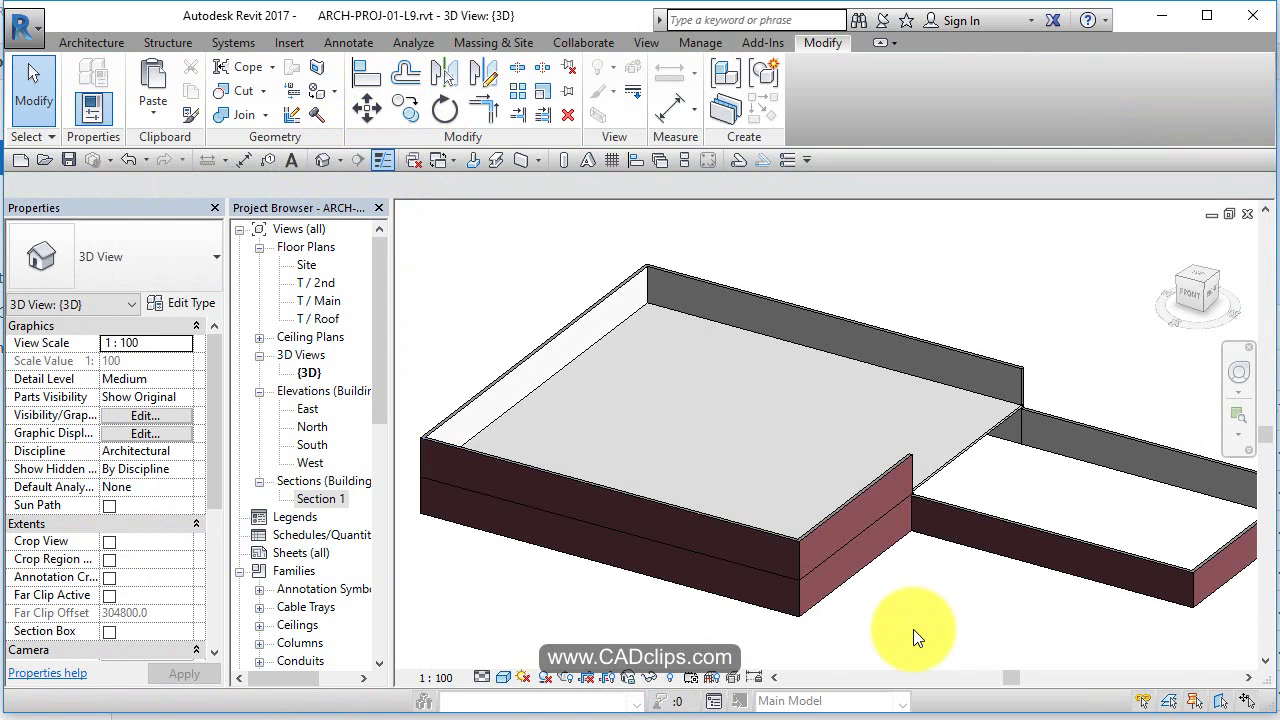
click(503, 678)
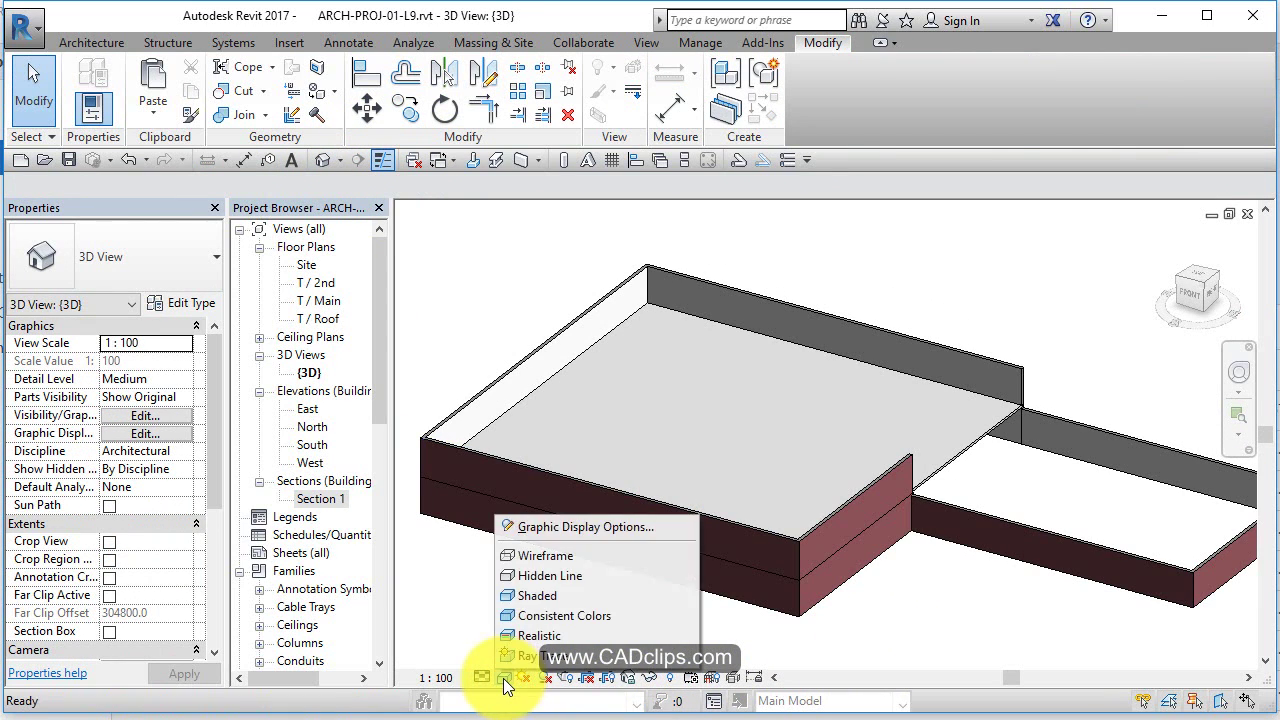
click(852, 627)
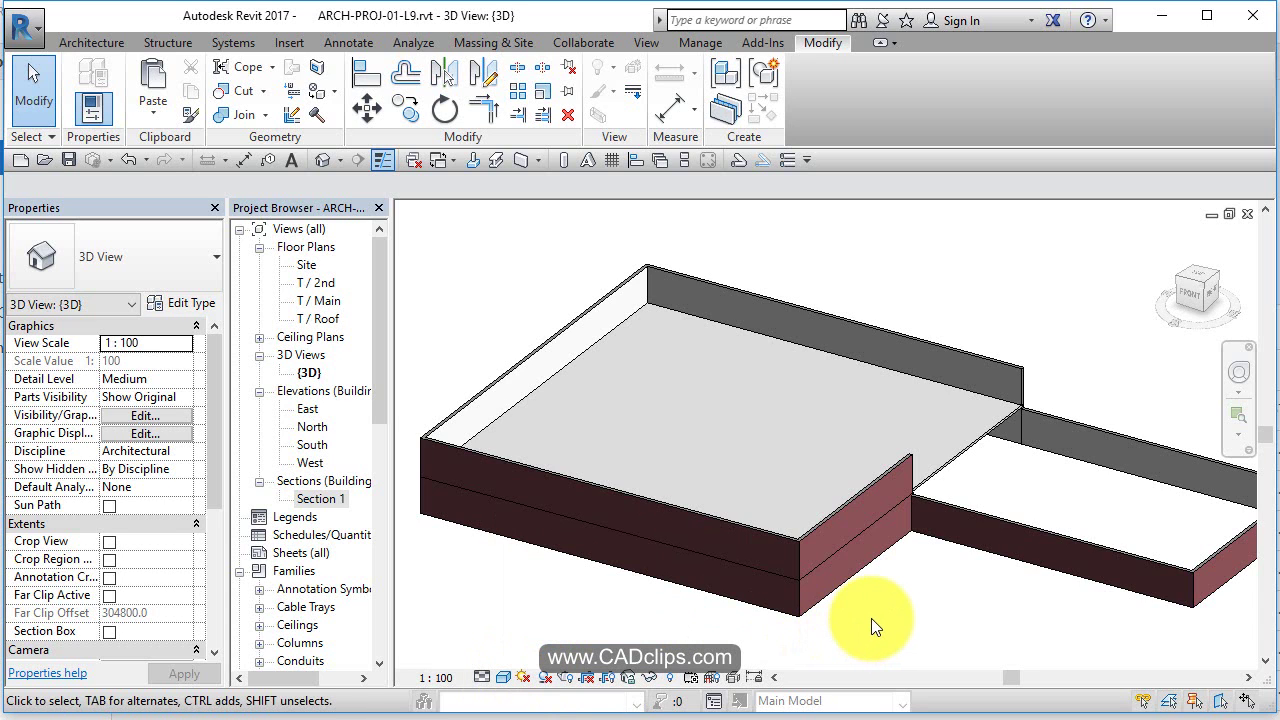
shift+middle_drag(874, 619, 937, 622)
scroll(930, 625, down, 2)
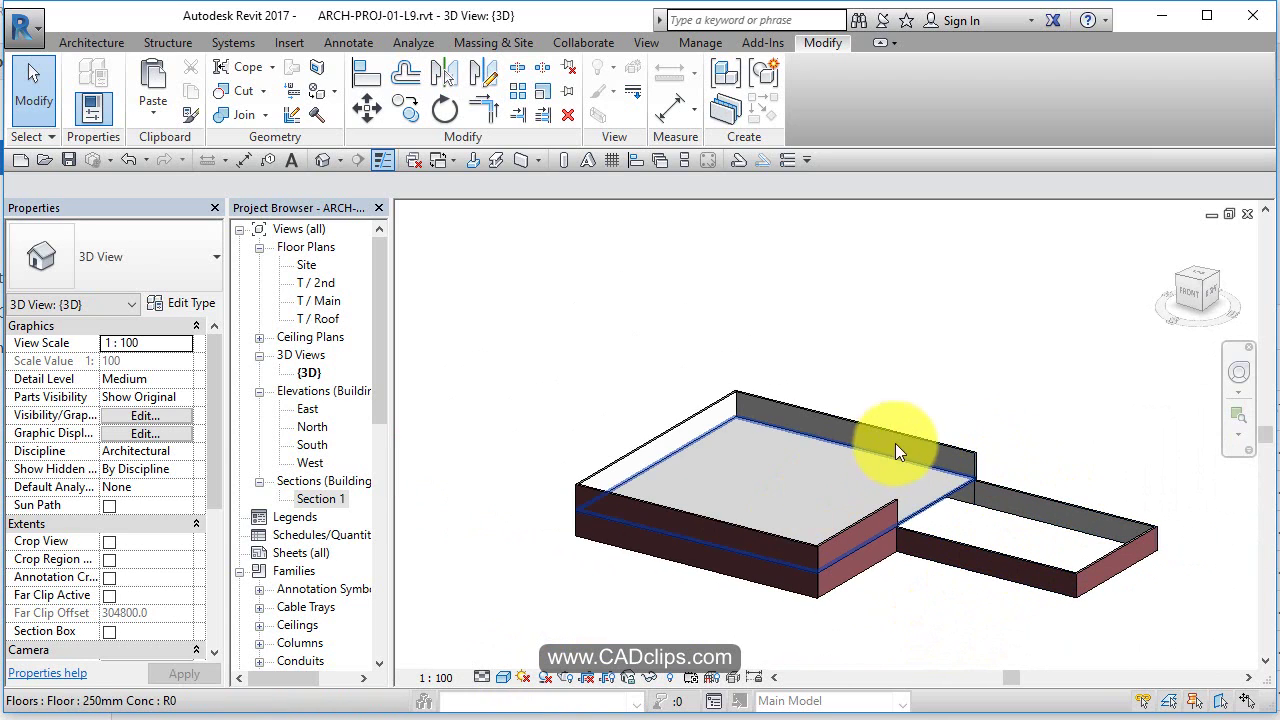
- Trim/Extend to Corner the short front garage wall to the back wall
scroll(983, 491, up, 3)
middle_drag(981, 492, 922, 497)
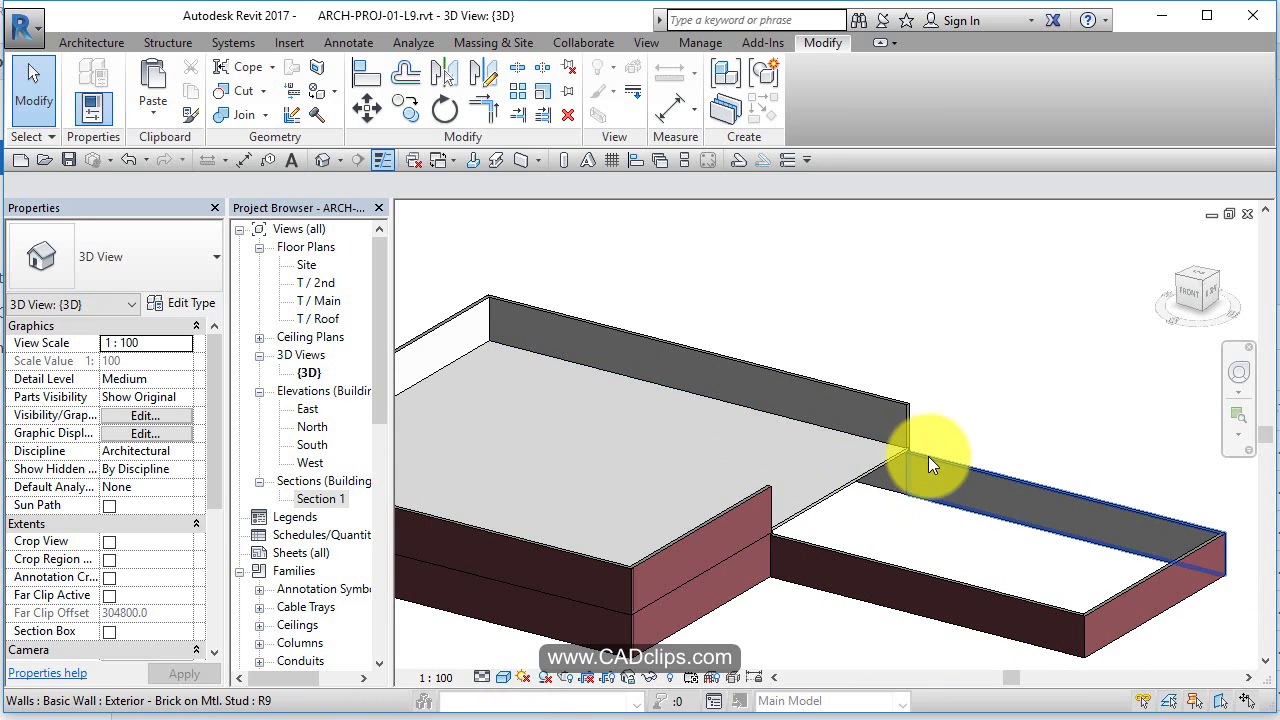
click(484, 107)
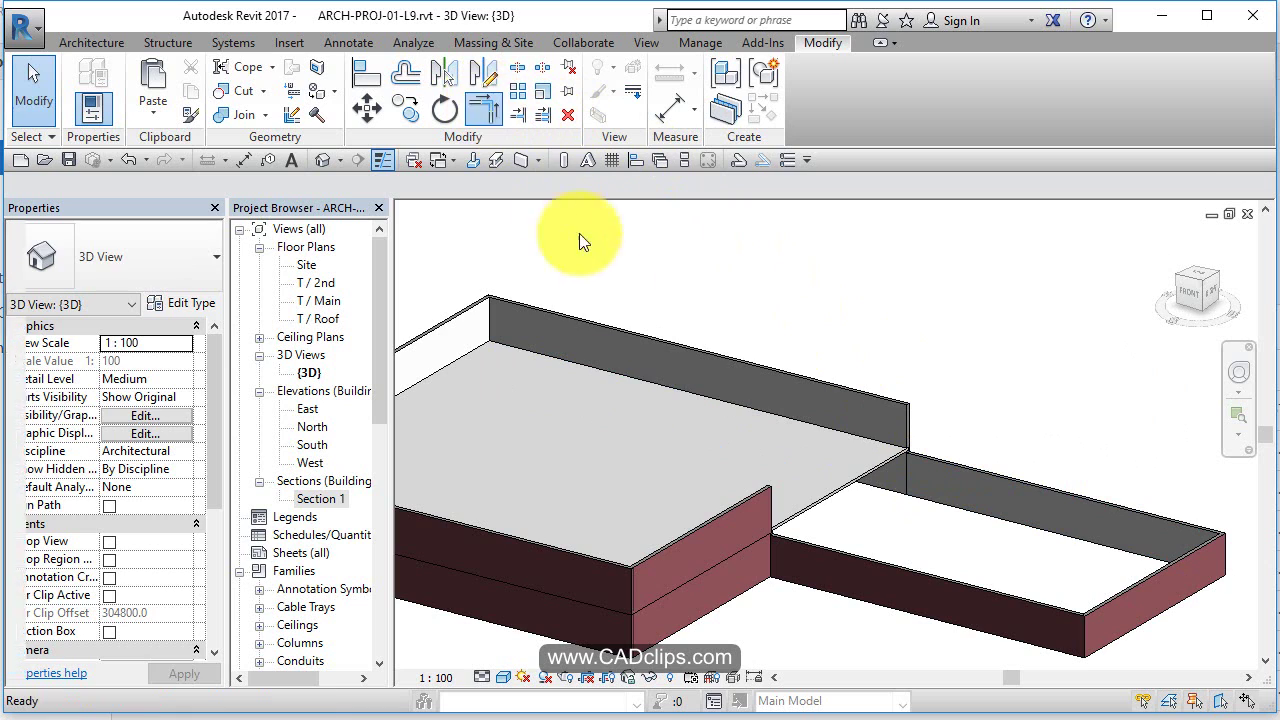
click(727, 503)
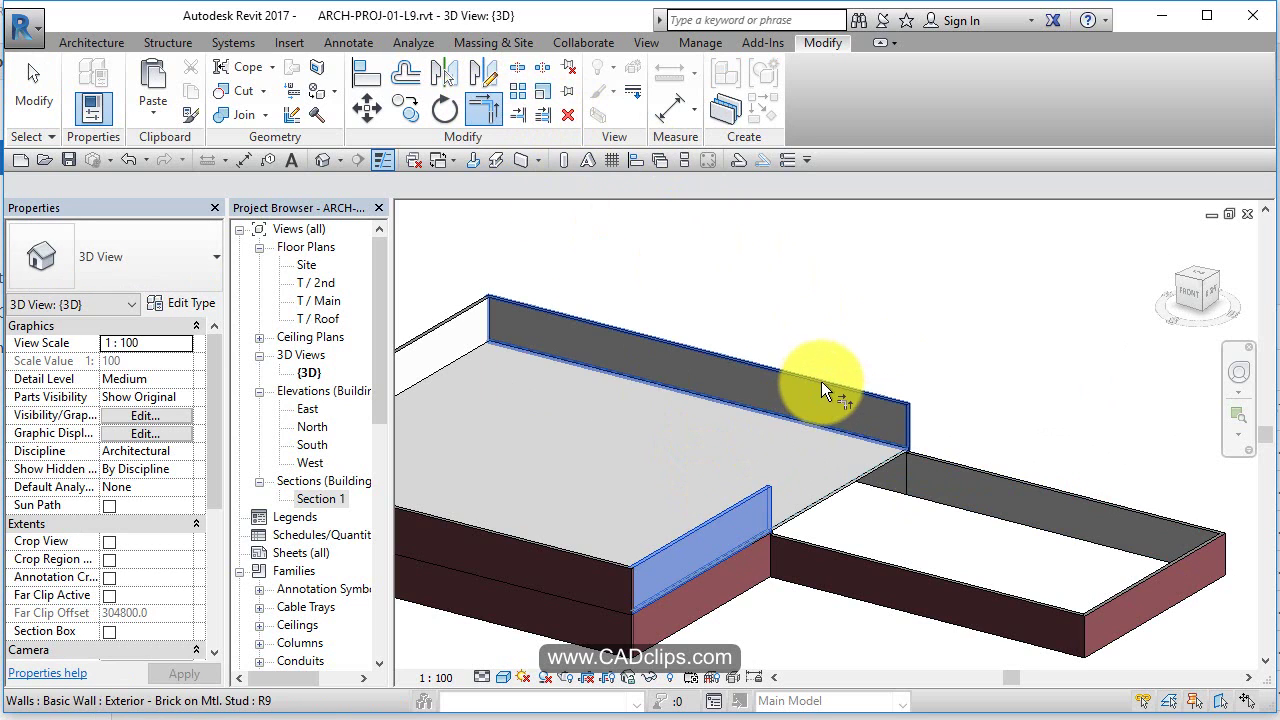
click(821, 381)
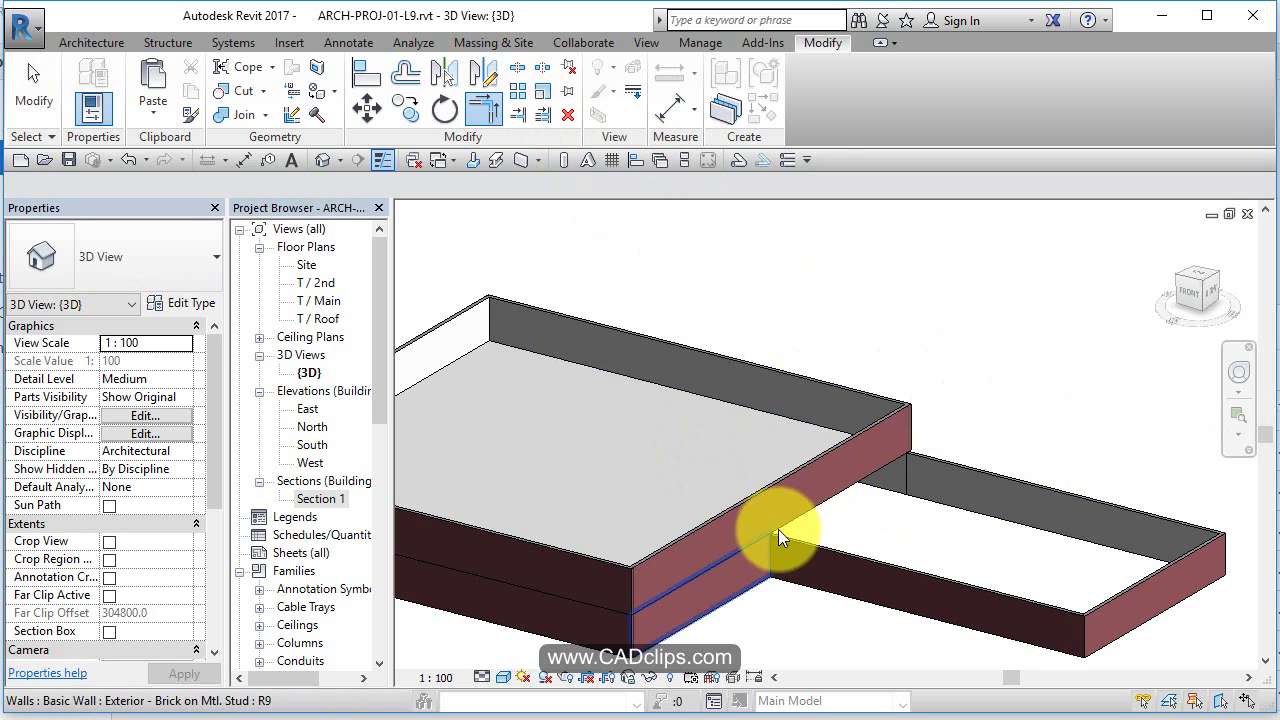
key(Escape)
- Orbit and zoom the shaded model to inspect the brick walls lapping over the slab edge
shift+middle_drag(888, 590, 914, 503)
scroll(811, 479, up, 2)
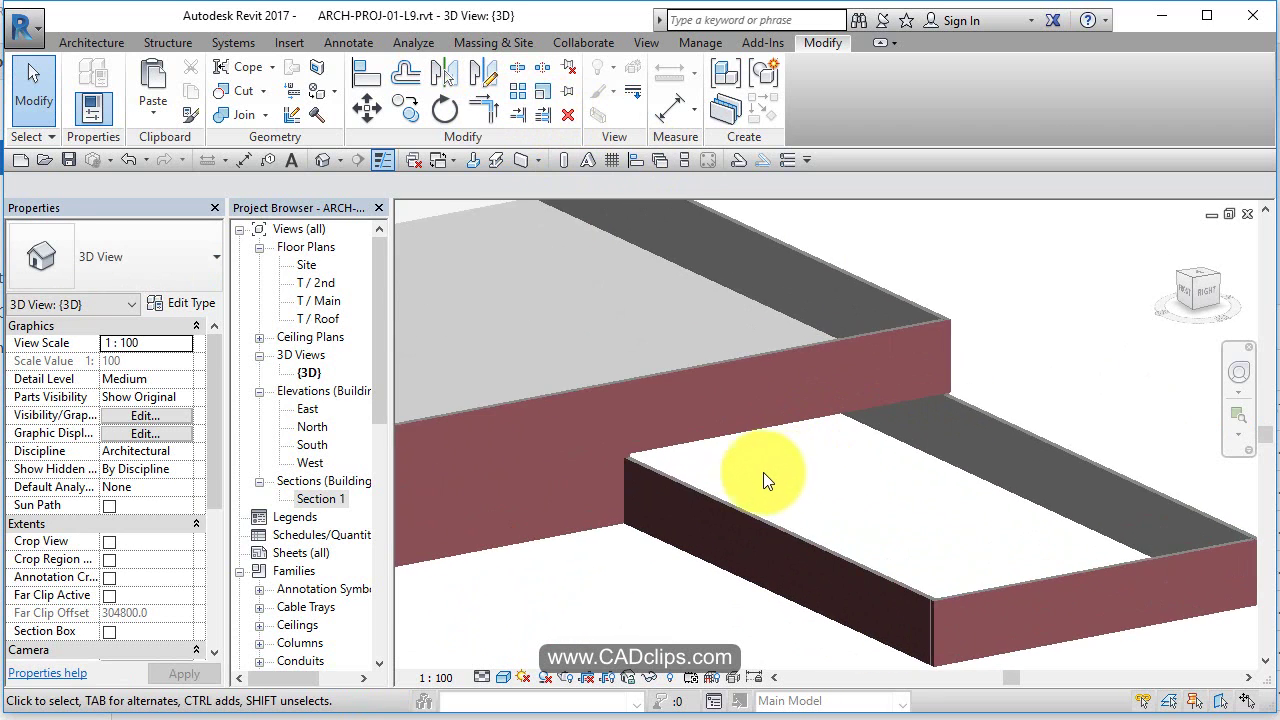
click(575, 521)
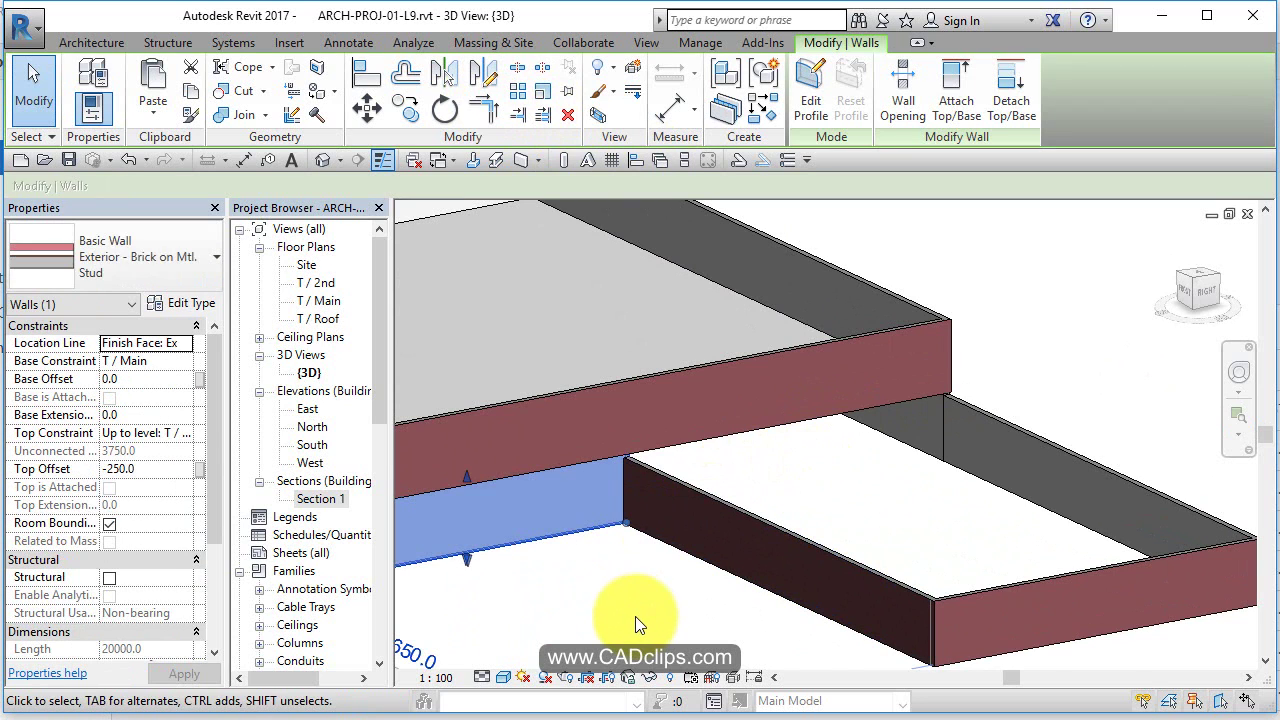
click(635, 616)
scroll(910, 438, down, 4)
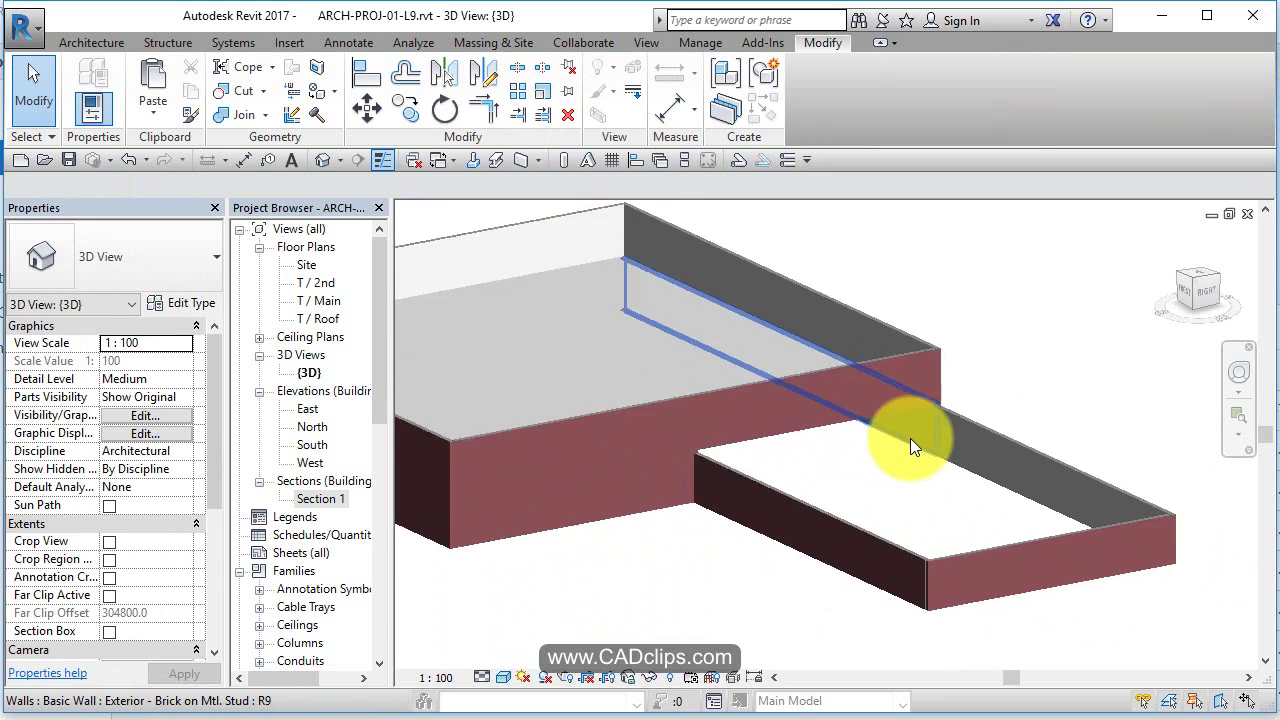
shift+middle_drag(943, 486, 963, 597)
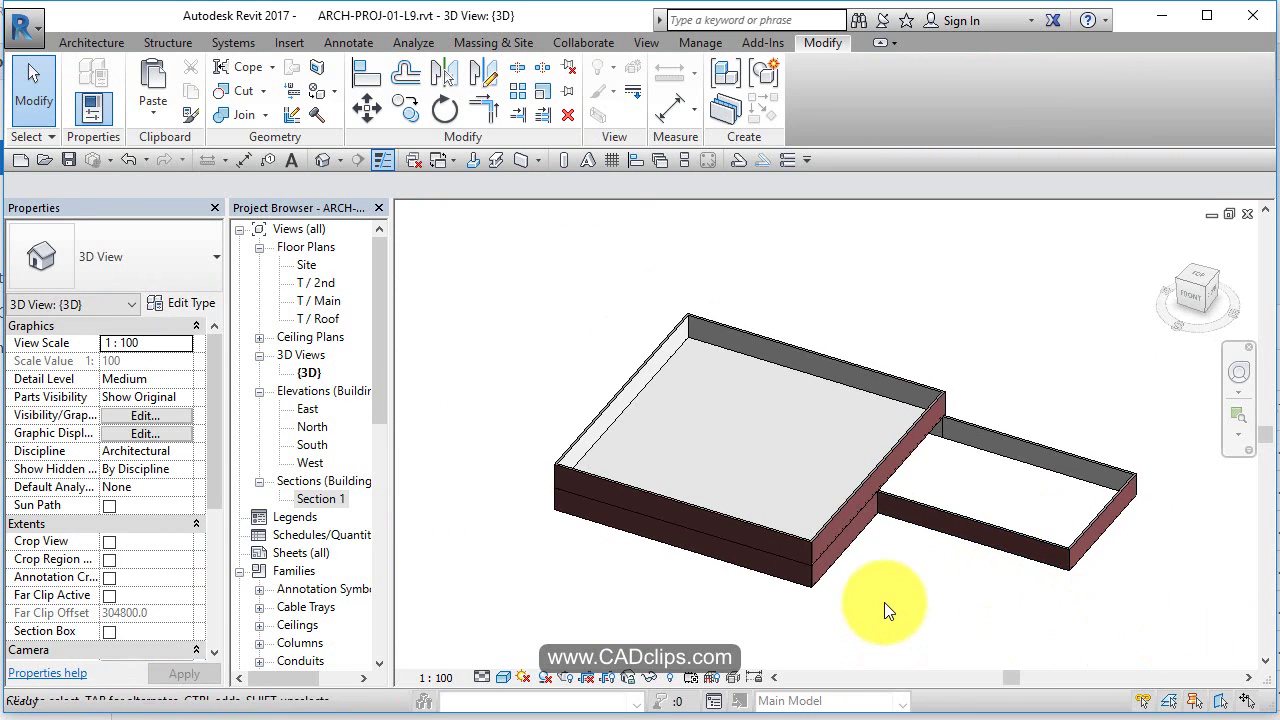
scroll(885, 596, up, 1)
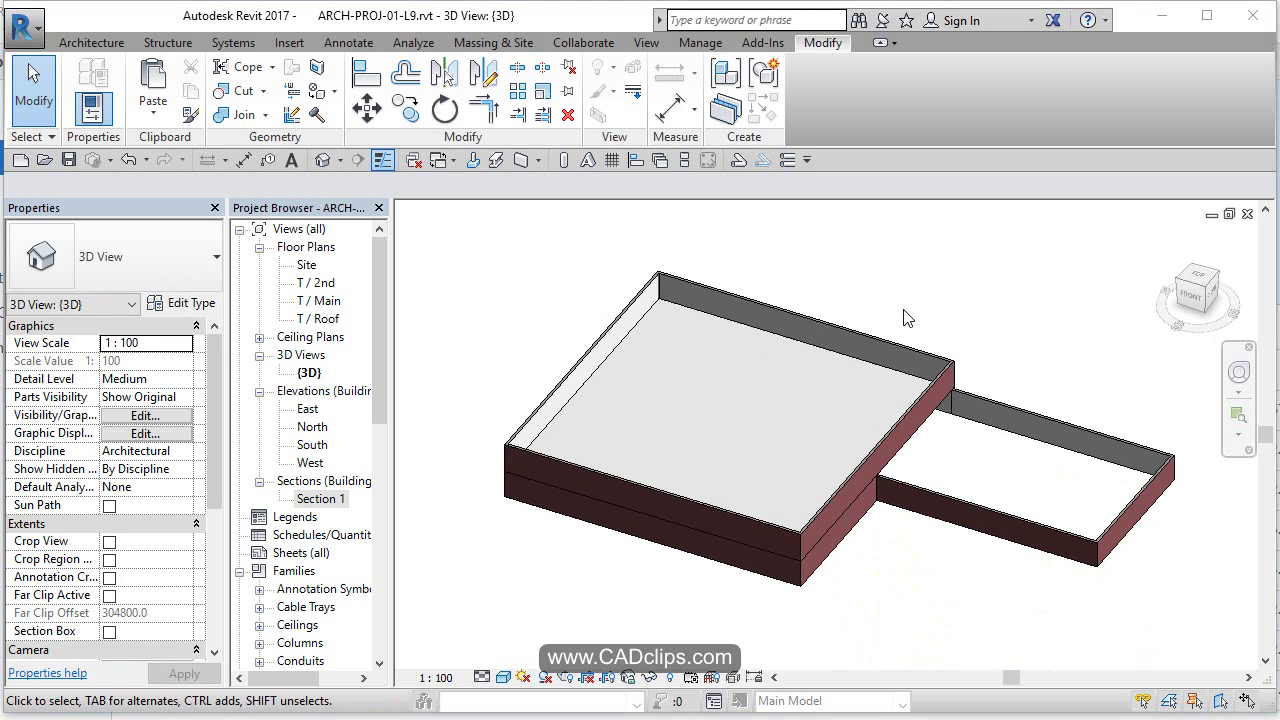
- Open the Save As dialog with Ctrl+Shift+S and edit the file name to ARCH-PROJ-01-L10.rvt
click(22, 26)
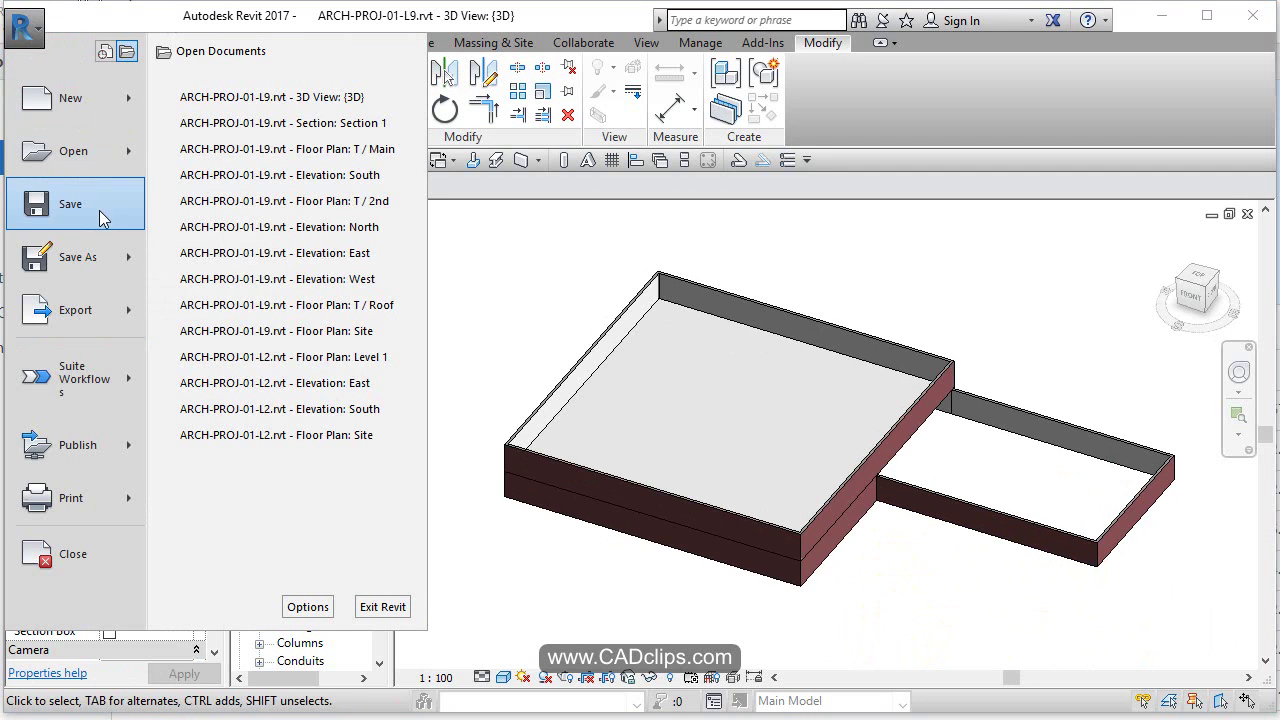
key(Escape)
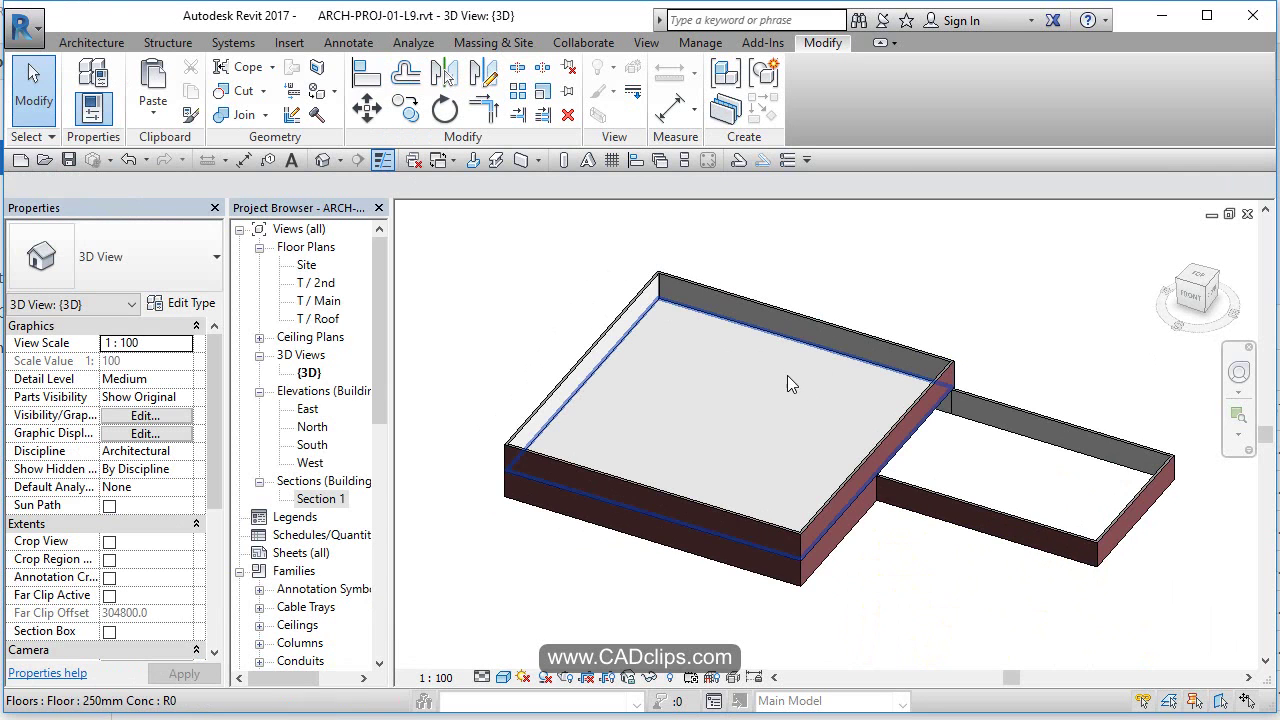
key(ctrl+shift+s)
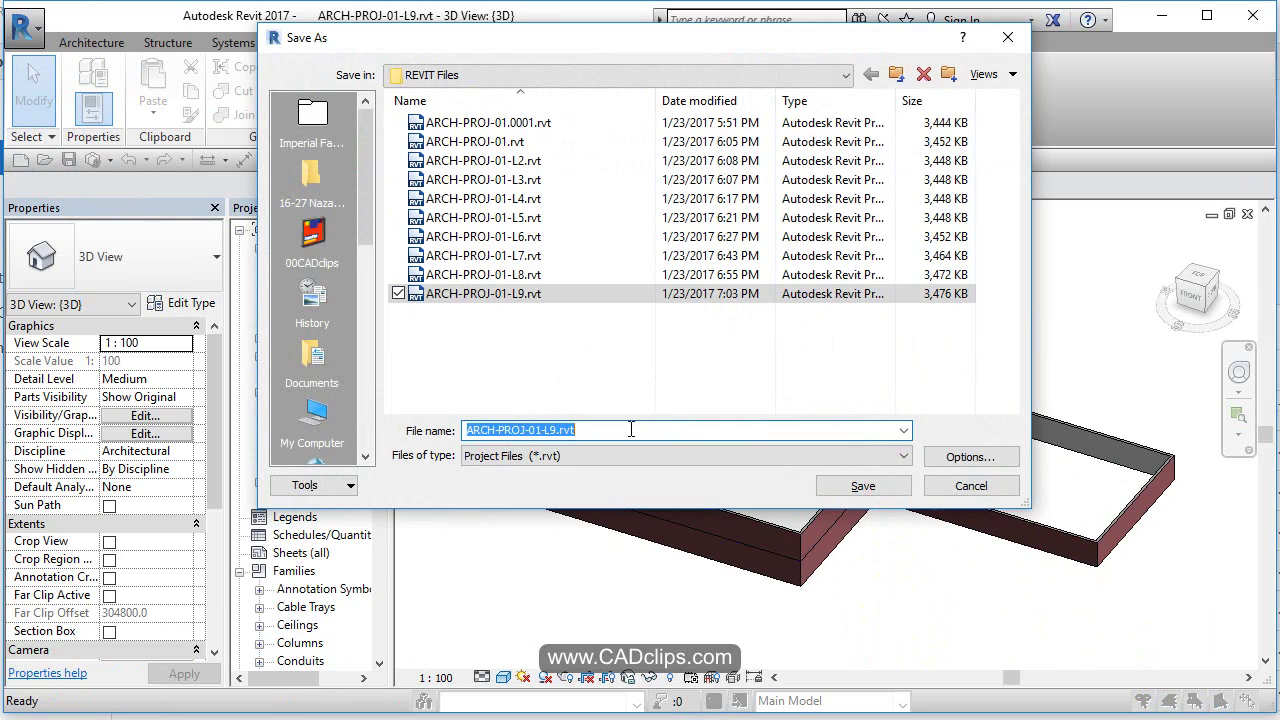
click(631, 429)
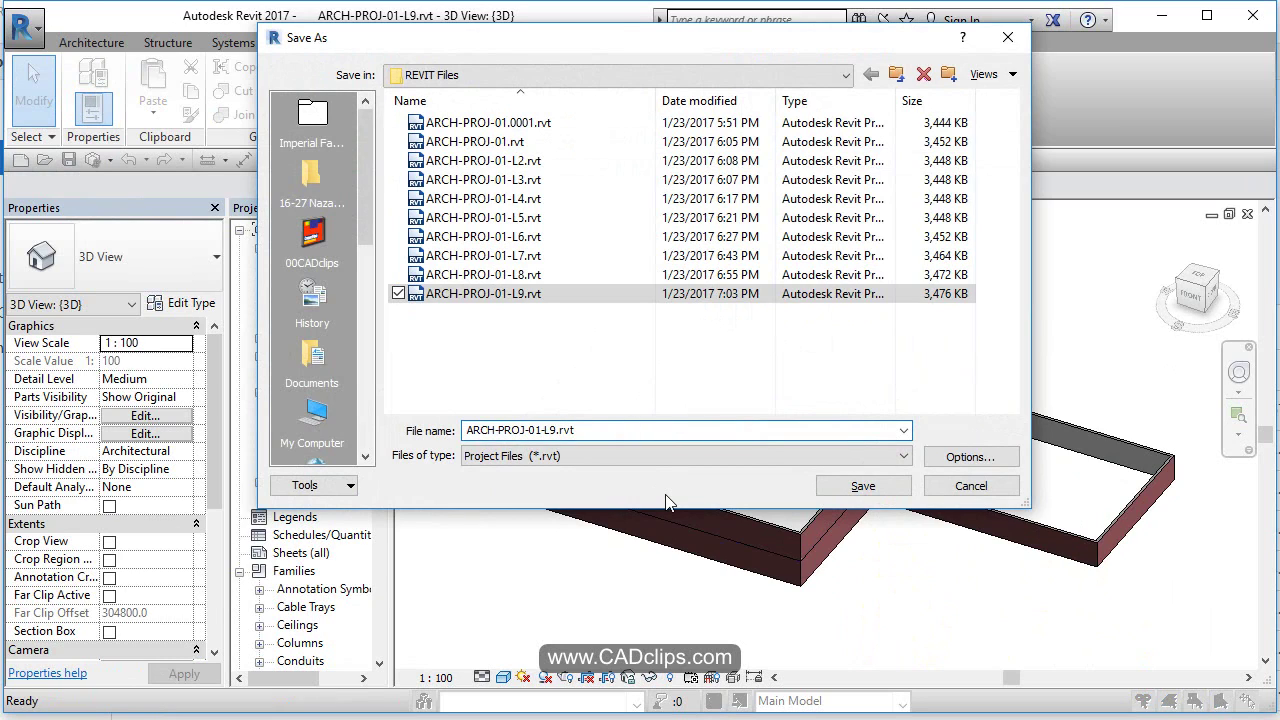